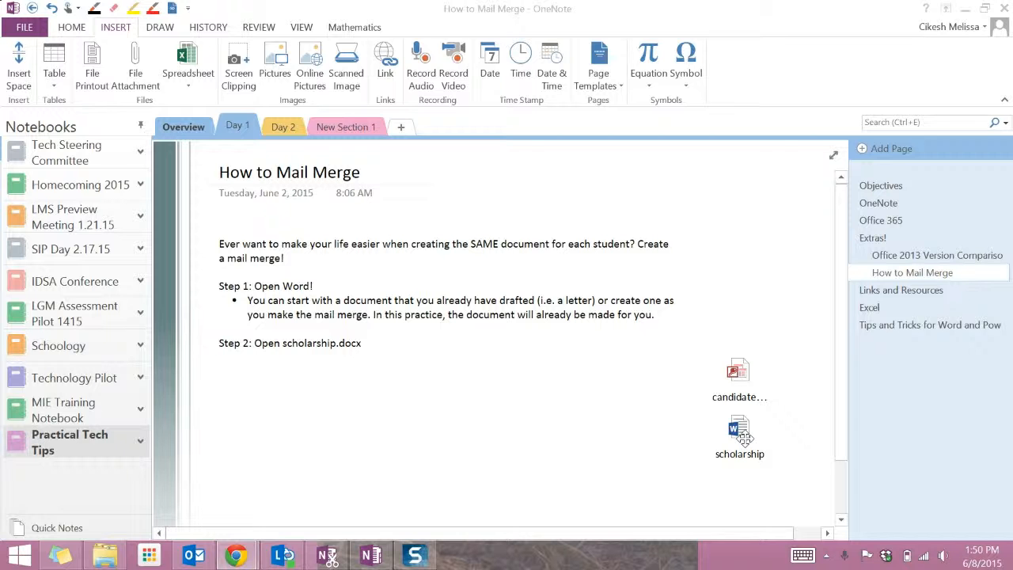
# Step: Save the candidate_list attachment from the notes page to the Desktop
pyautogui.click(742, 370)
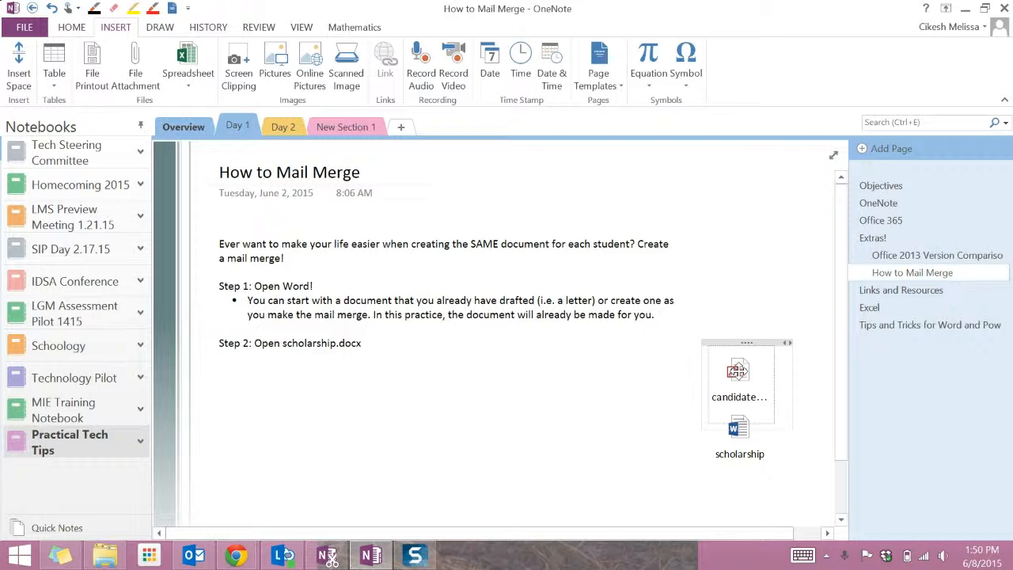
pyautogui.rightClick(742, 370)
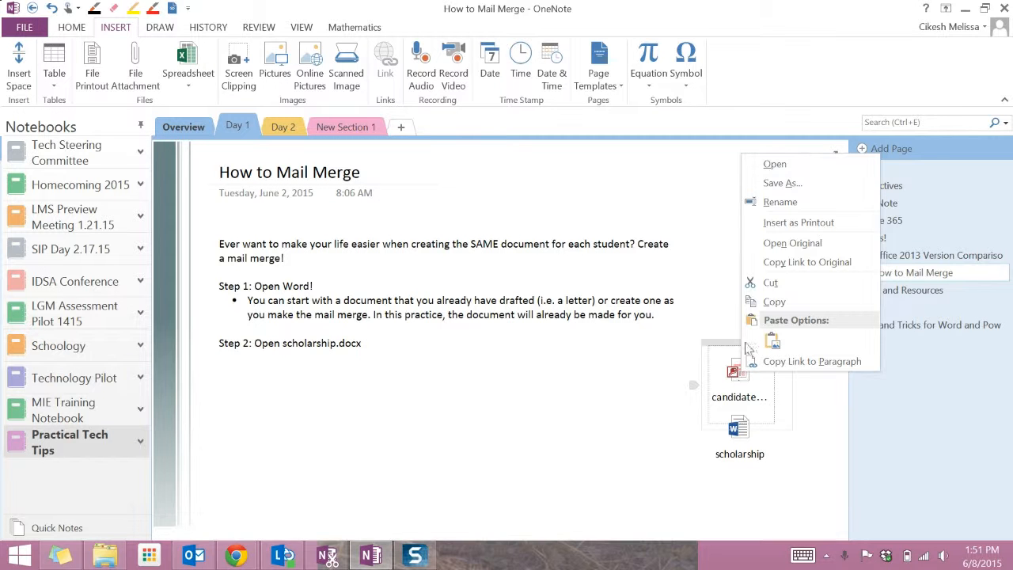
pyautogui.click(813, 186)
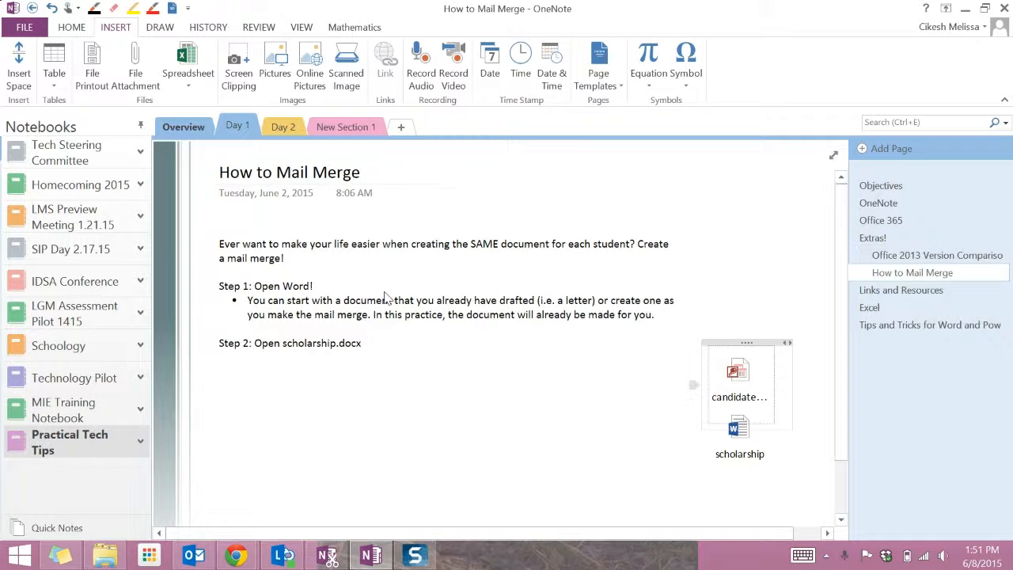
pyautogui.scroll(1, 86, 133)
pyautogui.scroll(10, 85, 133)
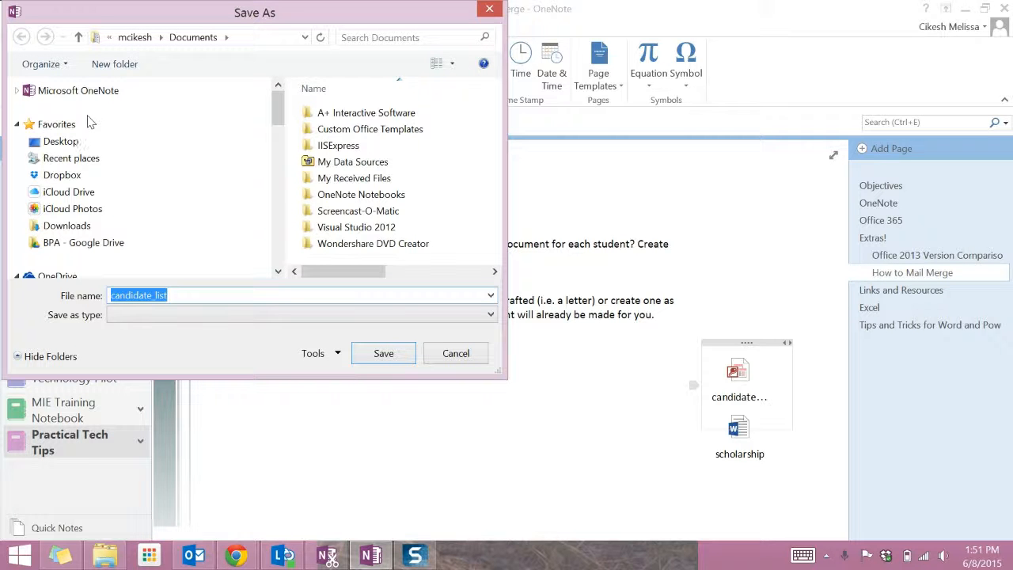
pyautogui.click(62, 141)
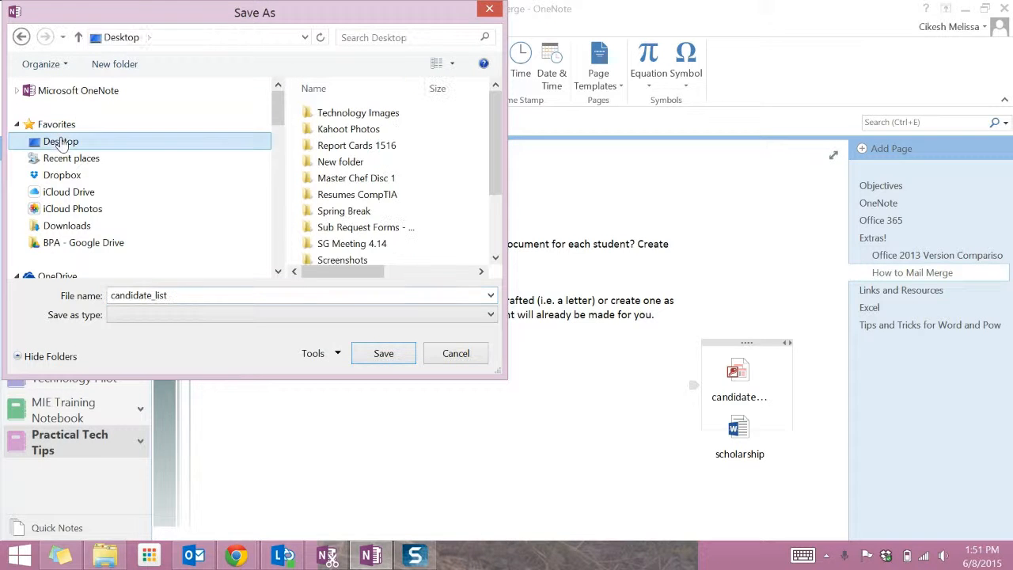
pyautogui.click(384, 356)
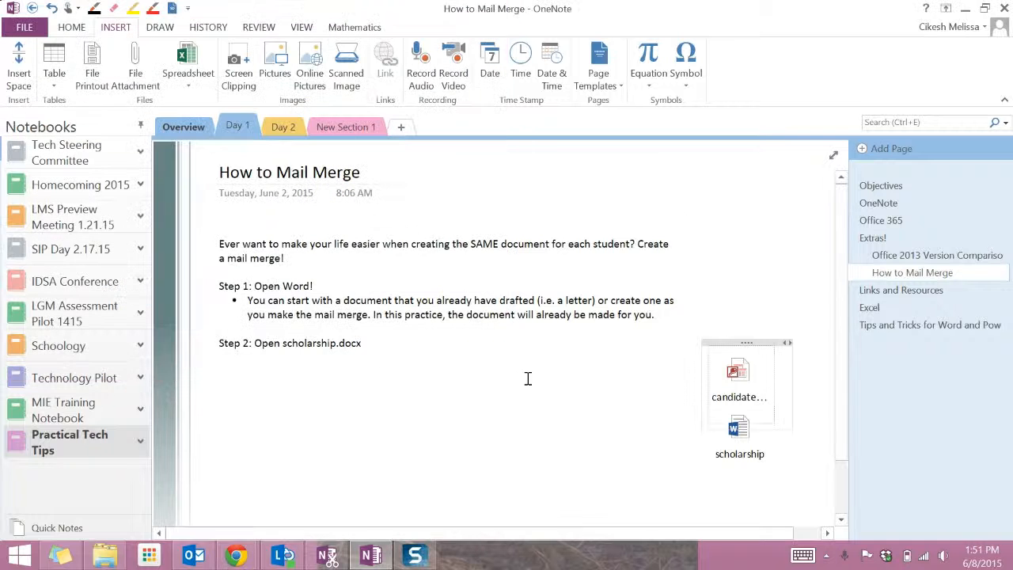
# Step: Save the scholarship attachment from the notes page to the Desktop as well
pyautogui.click(725, 441)
pyautogui.rightClick(726, 441)
pyautogui.click(765, 195)
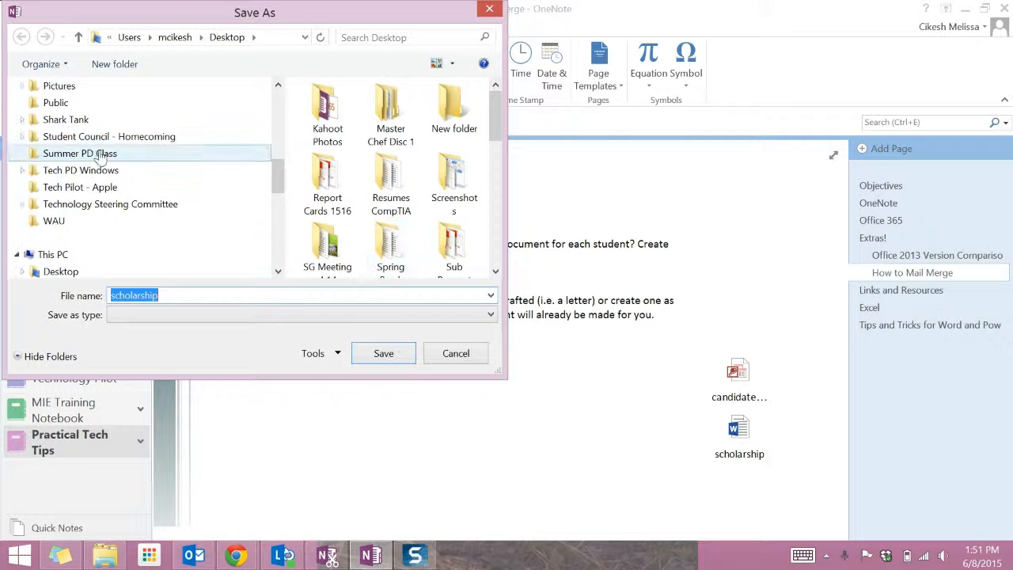
pyautogui.scroll(5, 95, 146)
pyautogui.click(126, 144)
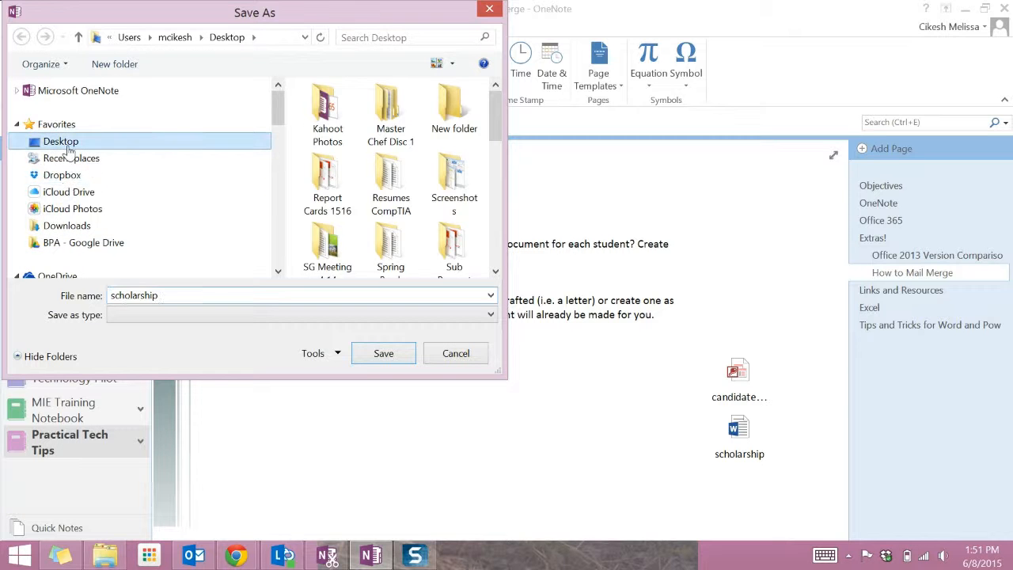
pyautogui.click(384, 355)
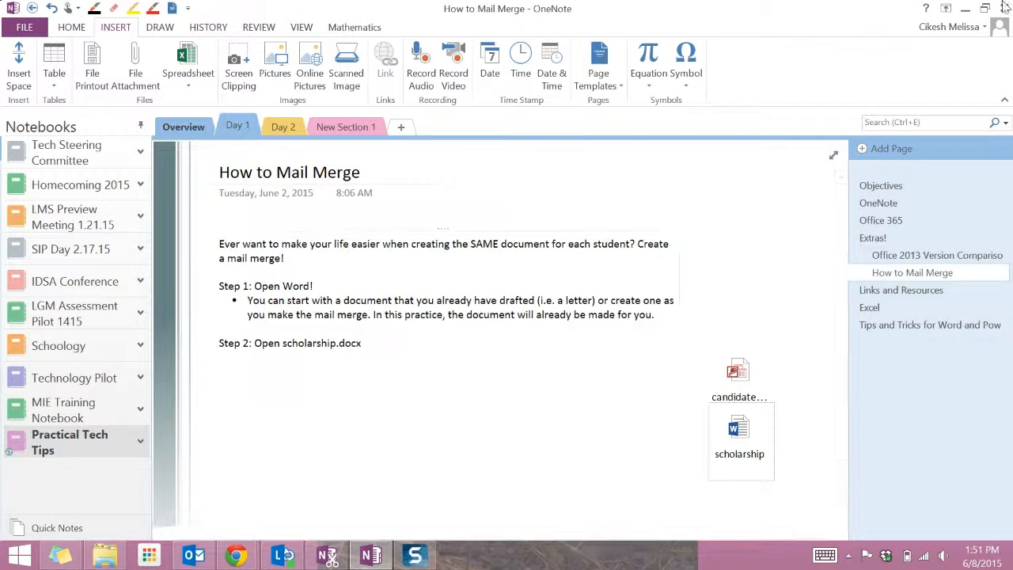
# Step: Open the scholarship document from the Desktop in Word and enable editing
pyautogui.click(967, 8)
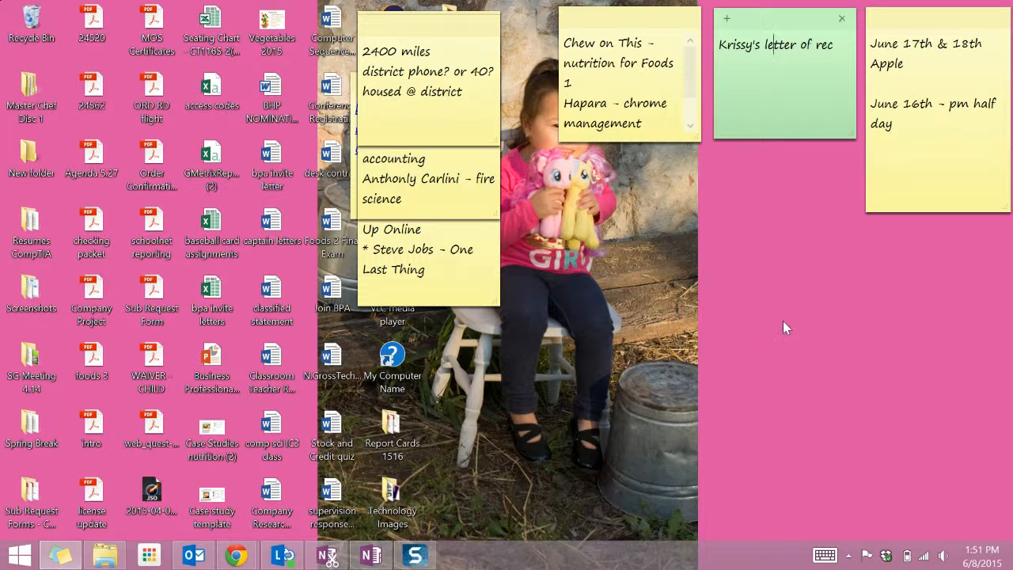
pyautogui.click(111, 559)
pyautogui.click(111, 558)
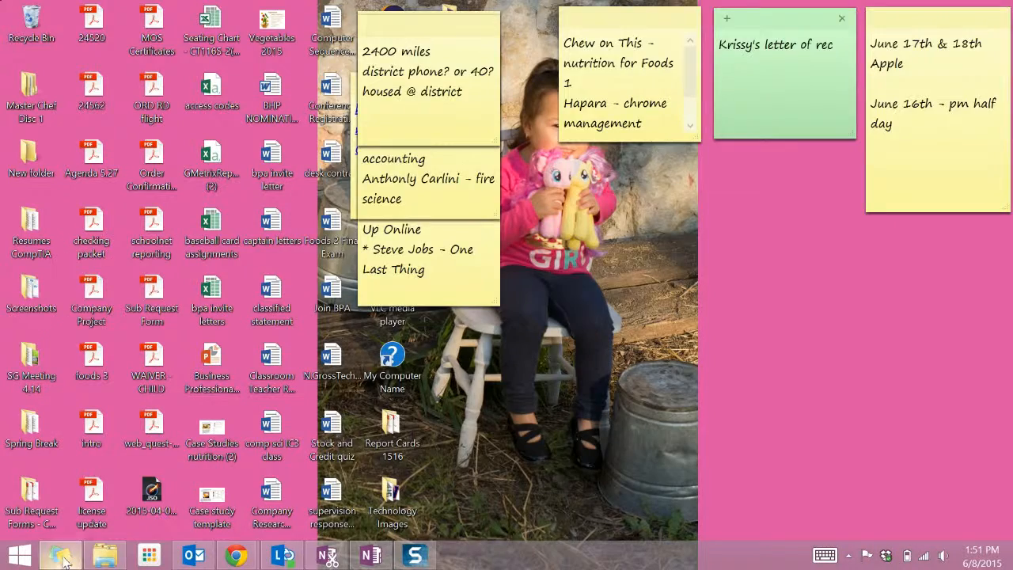
pyautogui.click(63, 557)
pyautogui.doubleClick(450, 221)
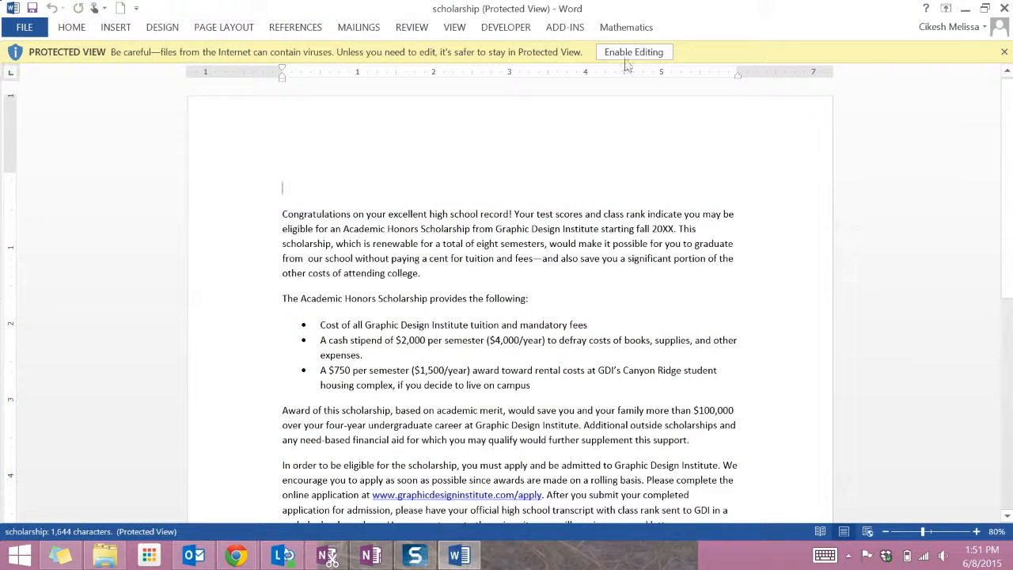
pyautogui.click(634, 53)
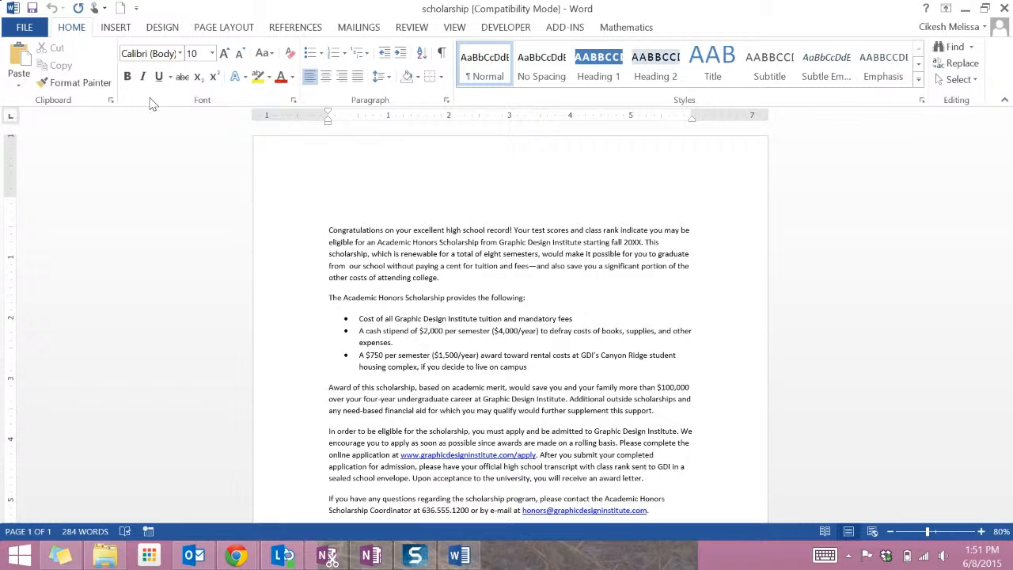
# Step: Start a mail merge of type Letters for the scholarship document
pyautogui.click(359, 28)
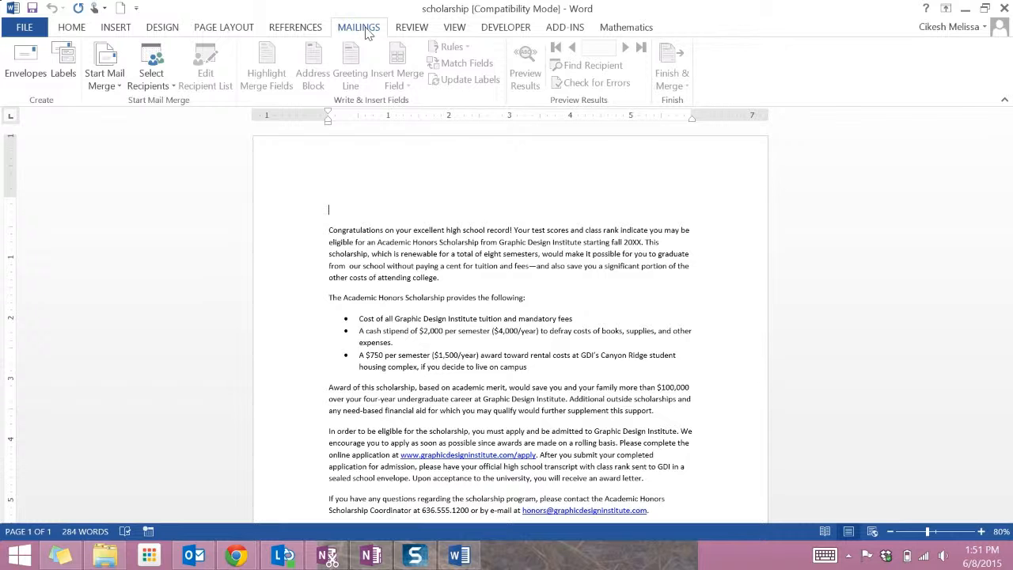
pyautogui.click(115, 66)
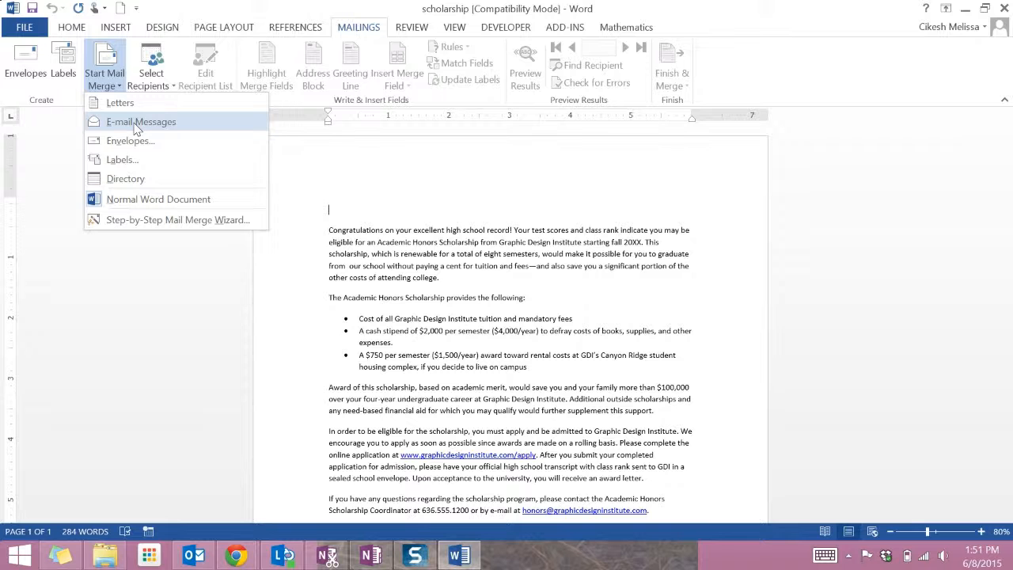
pyautogui.click(118, 103)
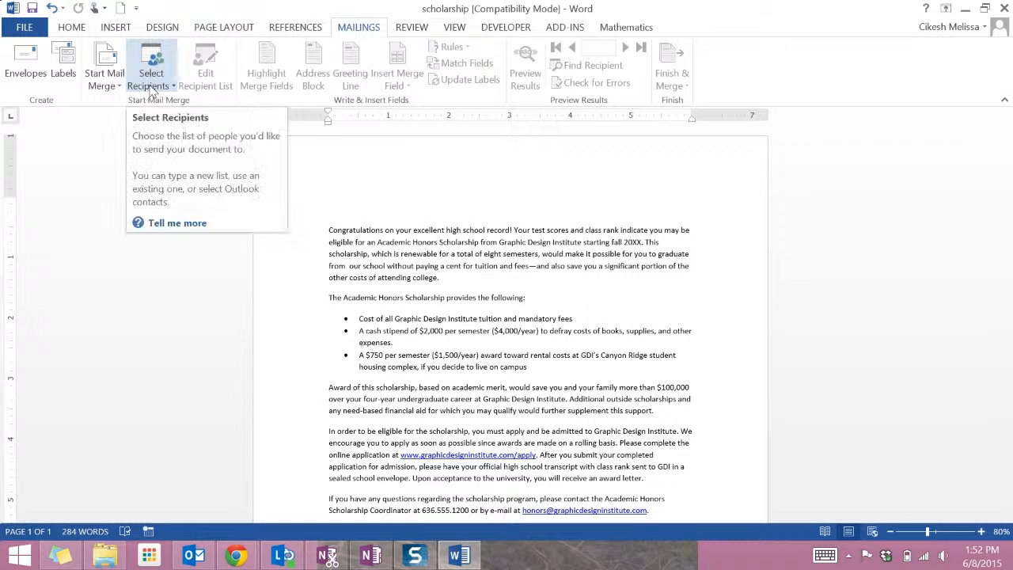
# Step: Select recipients using the existing candidate_list file on the Desktop
pyautogui.click(151, 88)
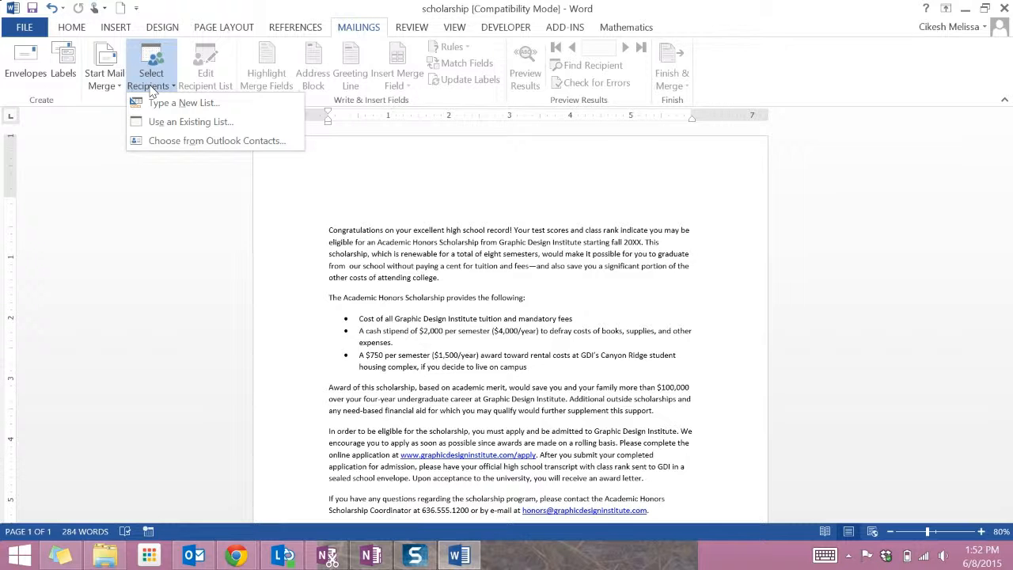
pyautogui.click(158, 108)
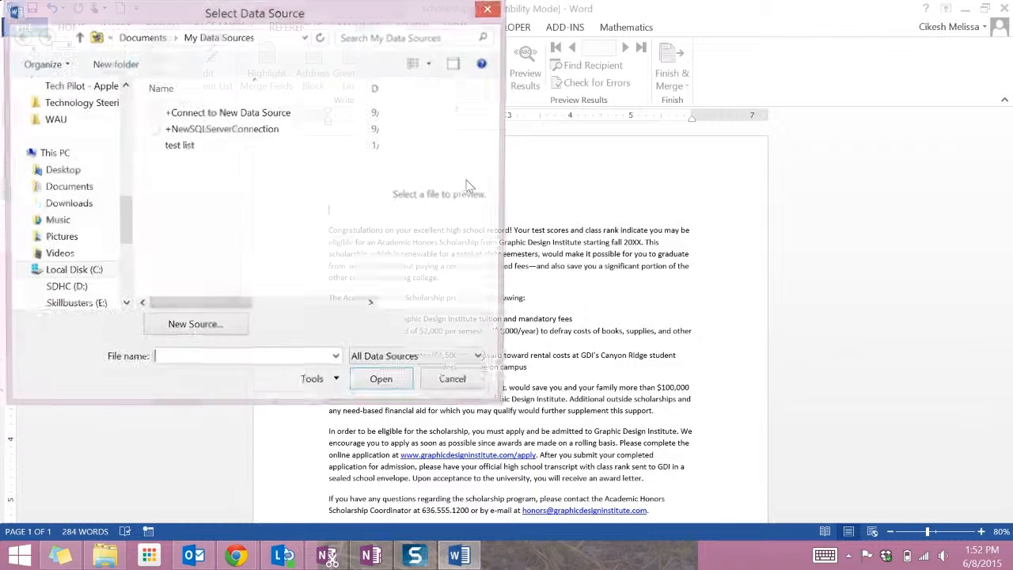
pyautogui.scroll(5, 56, 170)
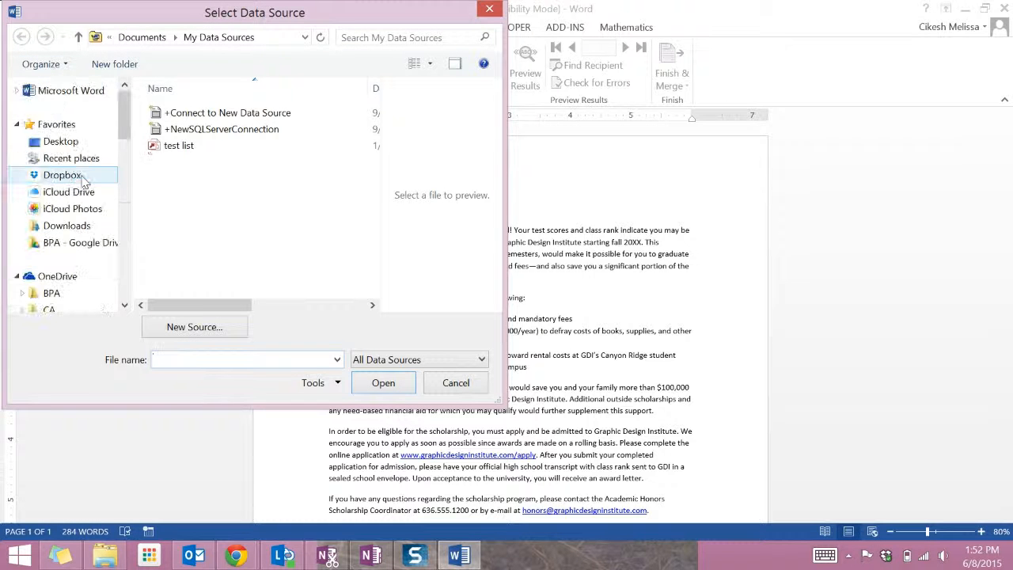
pyautogui.click(56, 143)
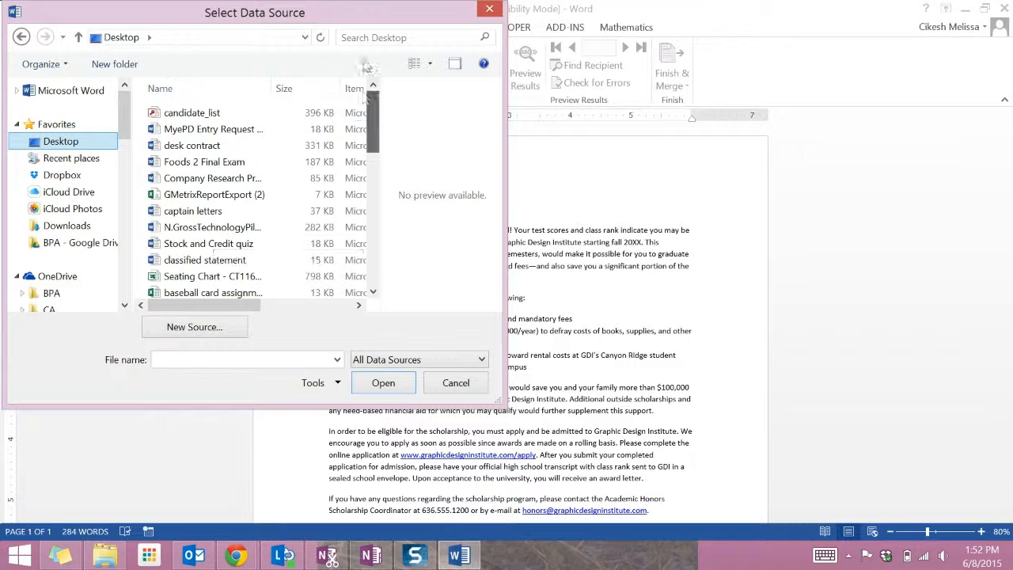
pyautogui.click(220, 113)
pyautogui.click(404, 388)
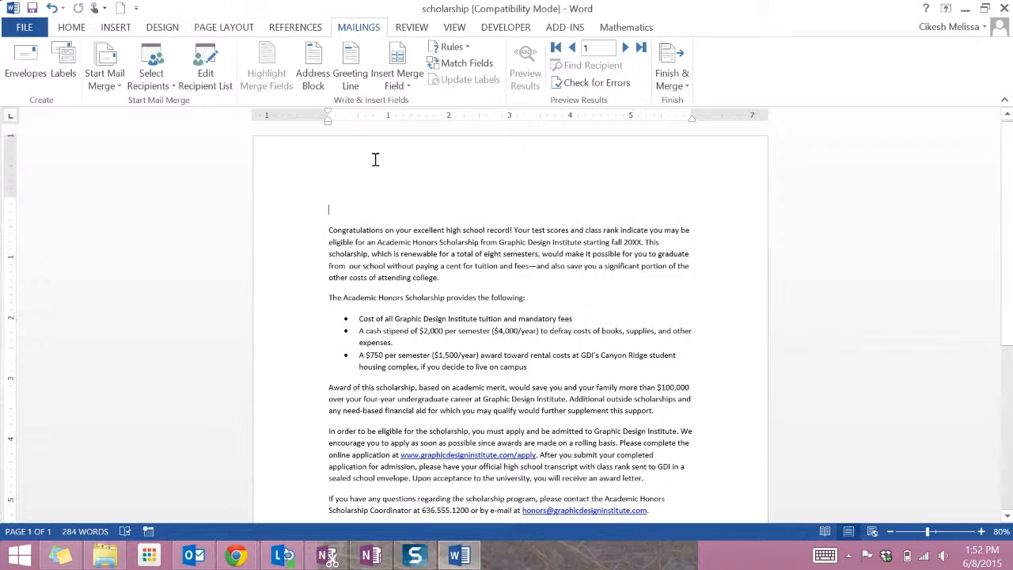
# Step: Edit the recipient list, excluding the first and third recipients from the merge
pyautogui.click(206, 55)
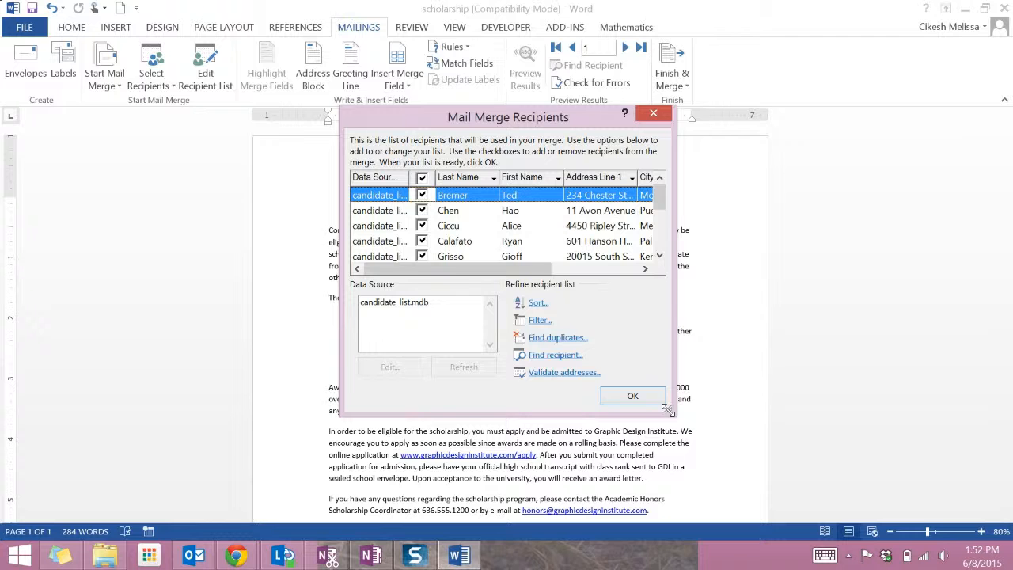
pyautogui.moveTo(667, 408); pyautogui.dragTo(825, 469)
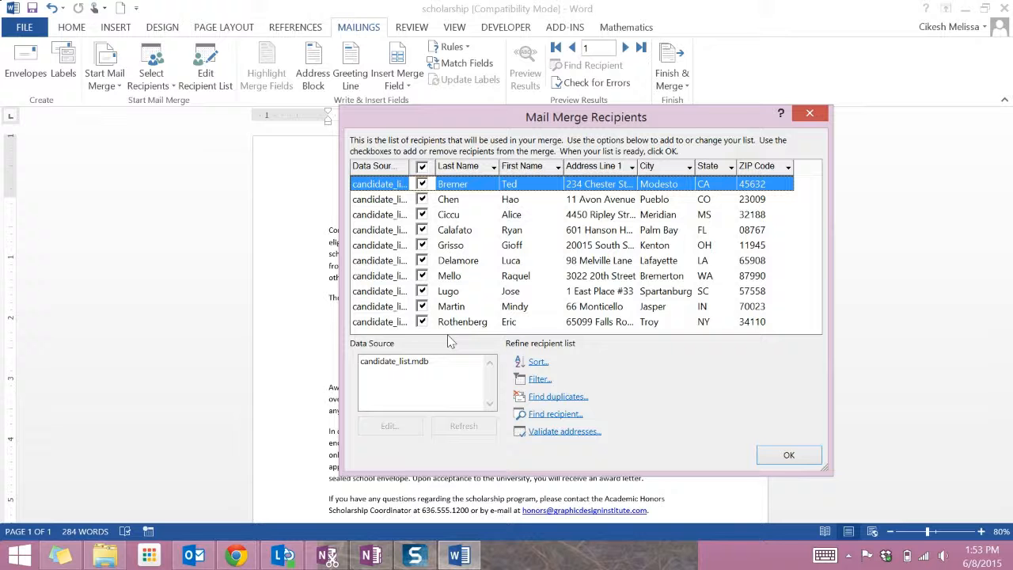
pyautogui.click(422, 184)
pyautogui.click(422, 215)
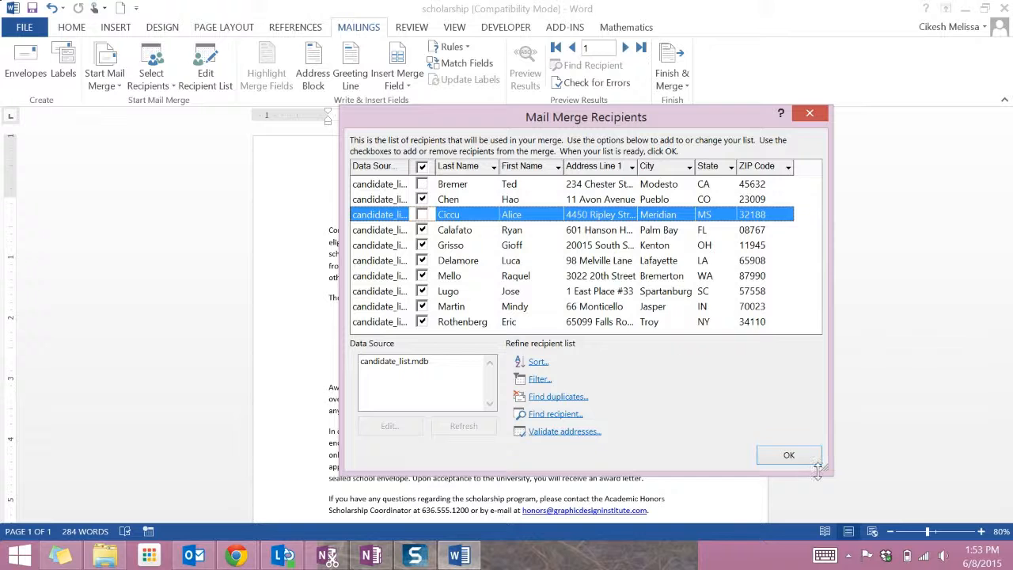
pyautogui.click(786, 455)
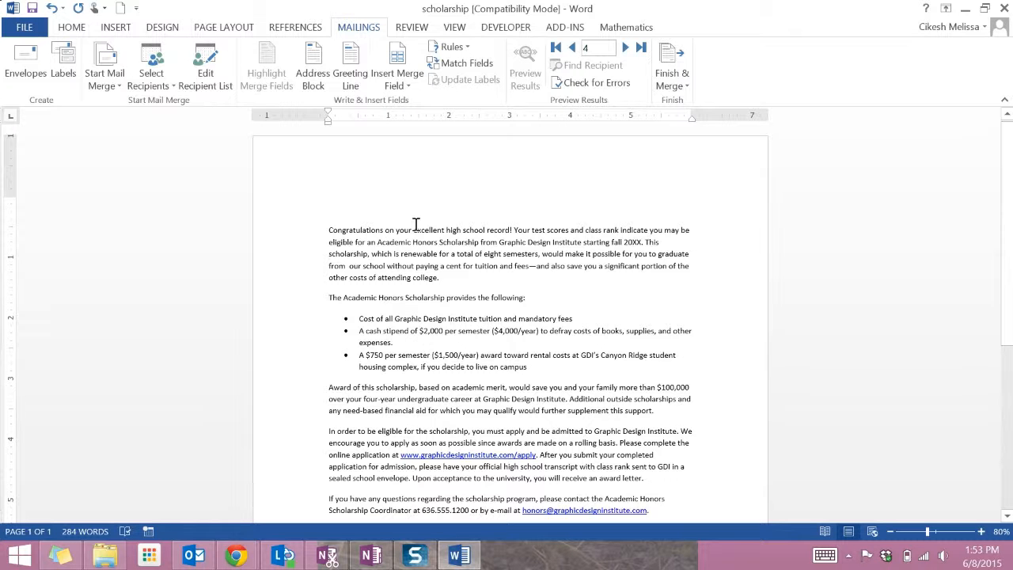
# Step: Insert an address block with the default format at the top of the letter
pyautogui.click(411, 87)
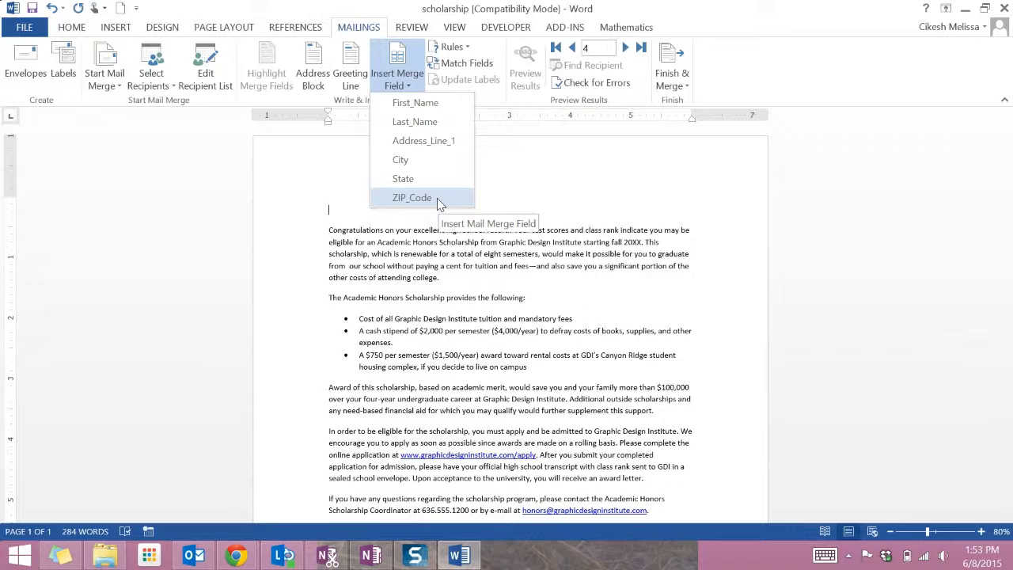
pyautogui.click(320, 262)
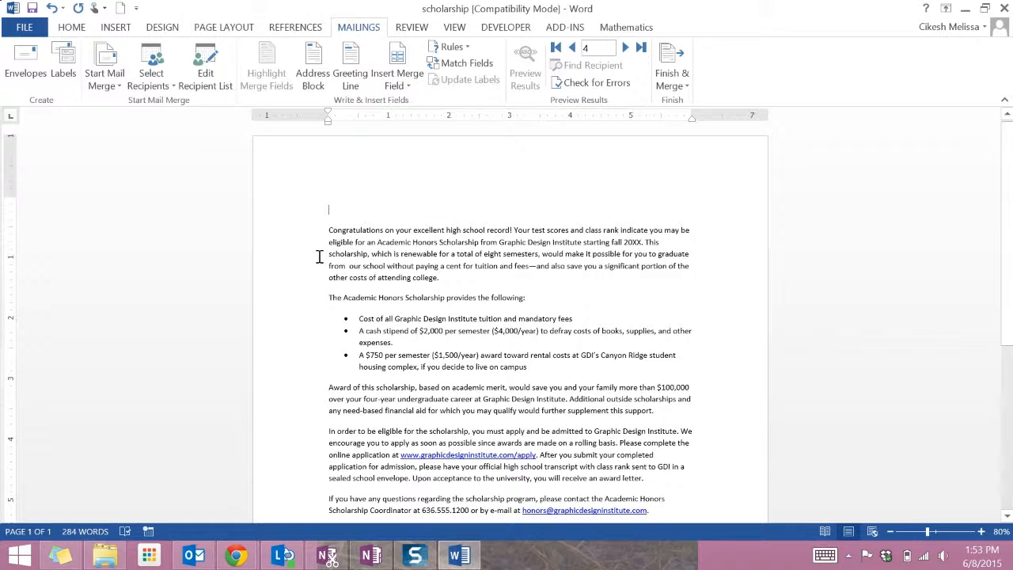
pyautogui.click(314, 75)
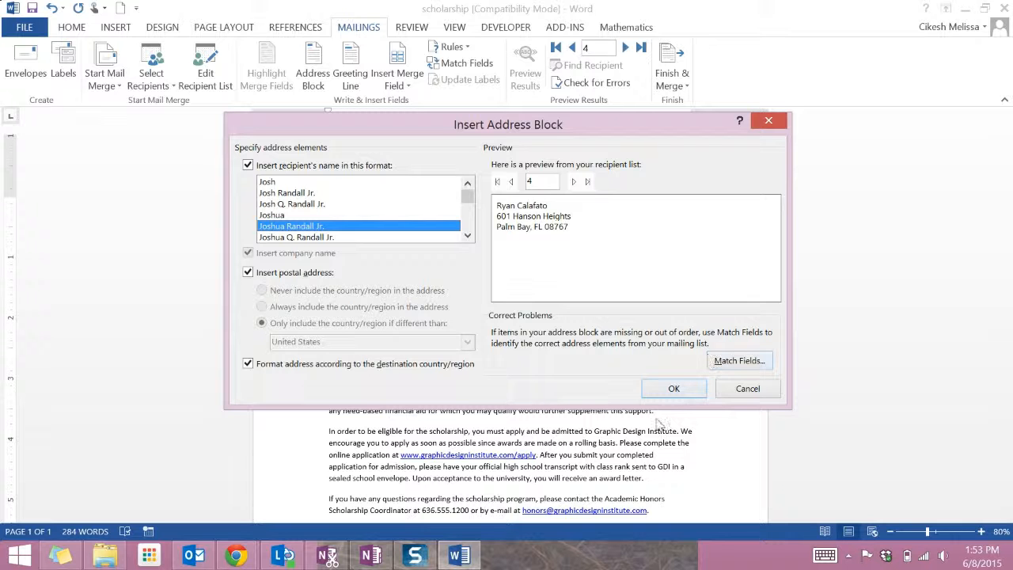
pyautogui.click(674, 389)
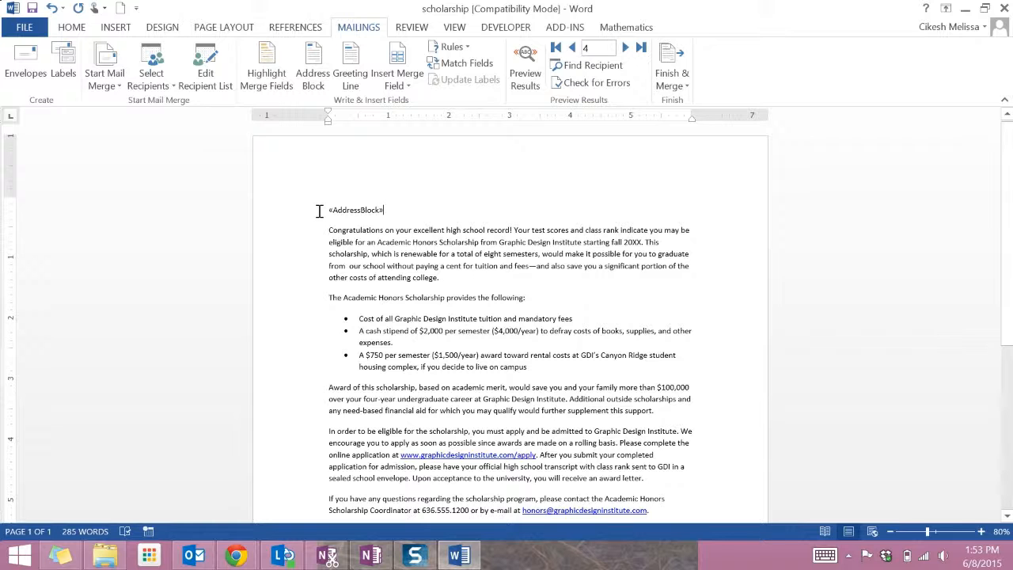
# Step: Add a new empty line after the address block
pyautogui.click(357, 210)
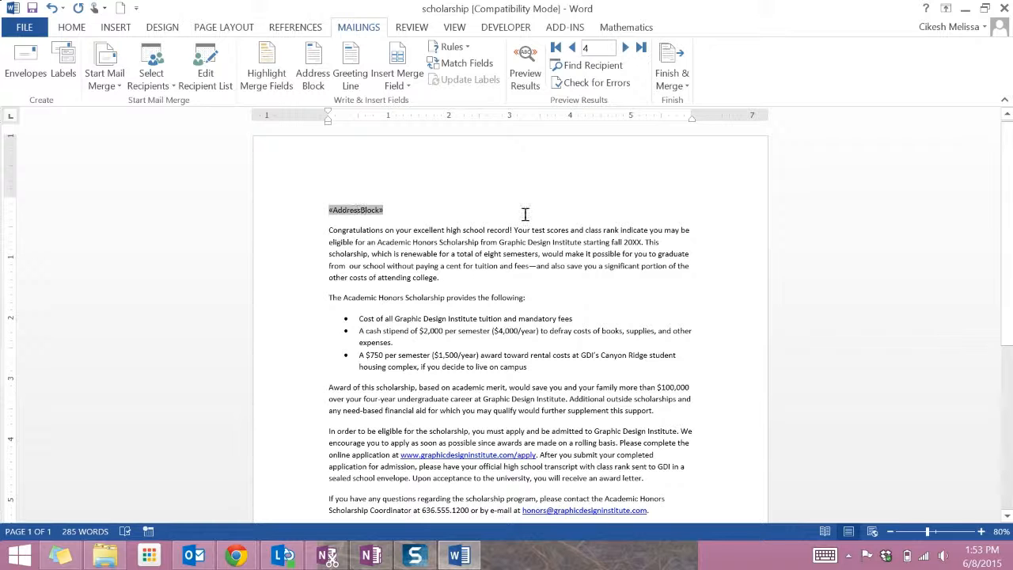
pyautogui.click(416, 205)
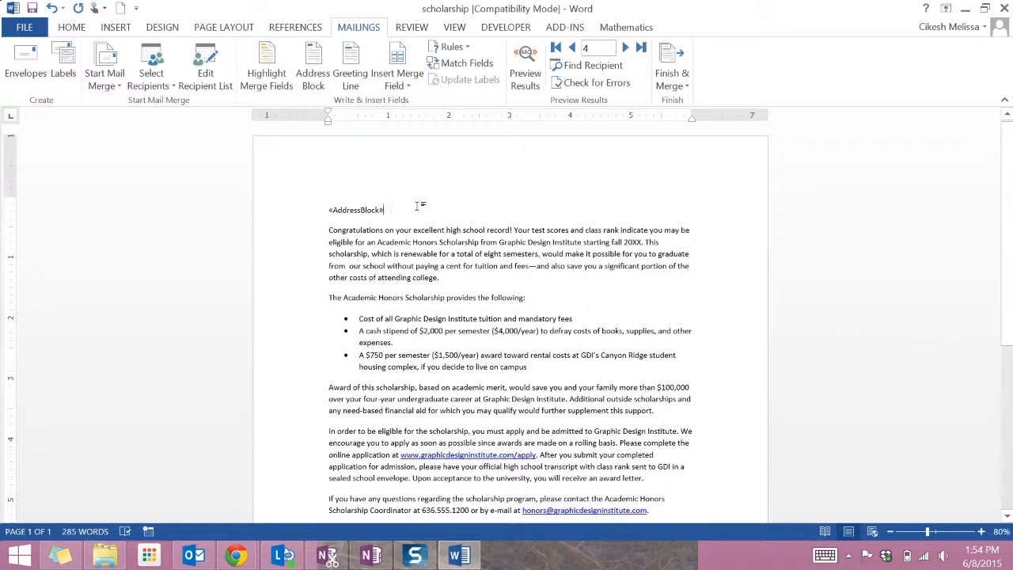
pyautogui.press('Return')
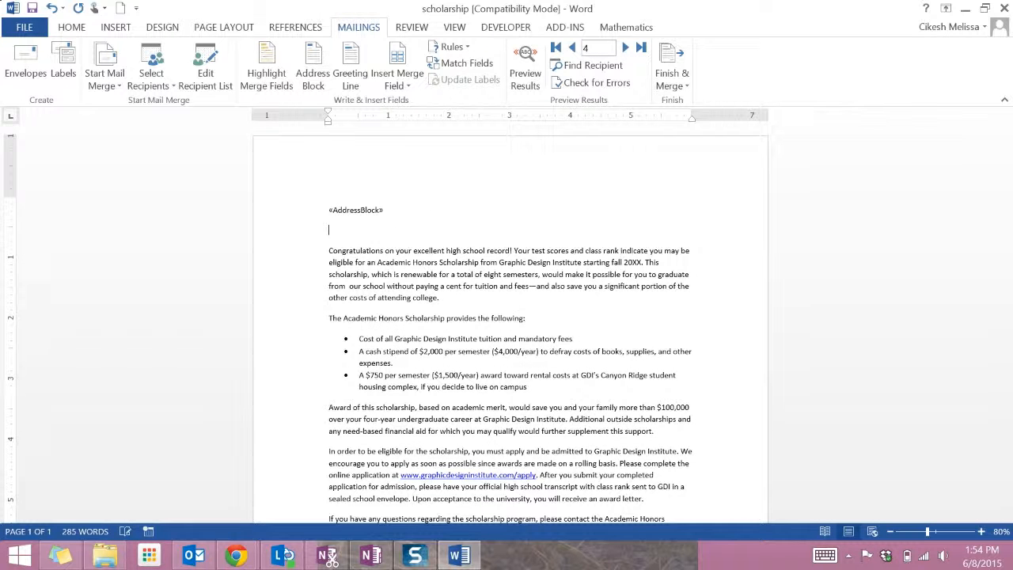
# Step: Insert a greeting line using the "Dear" salutation with the "Mr. Randall" name format
pyautogui.click(357, 64)
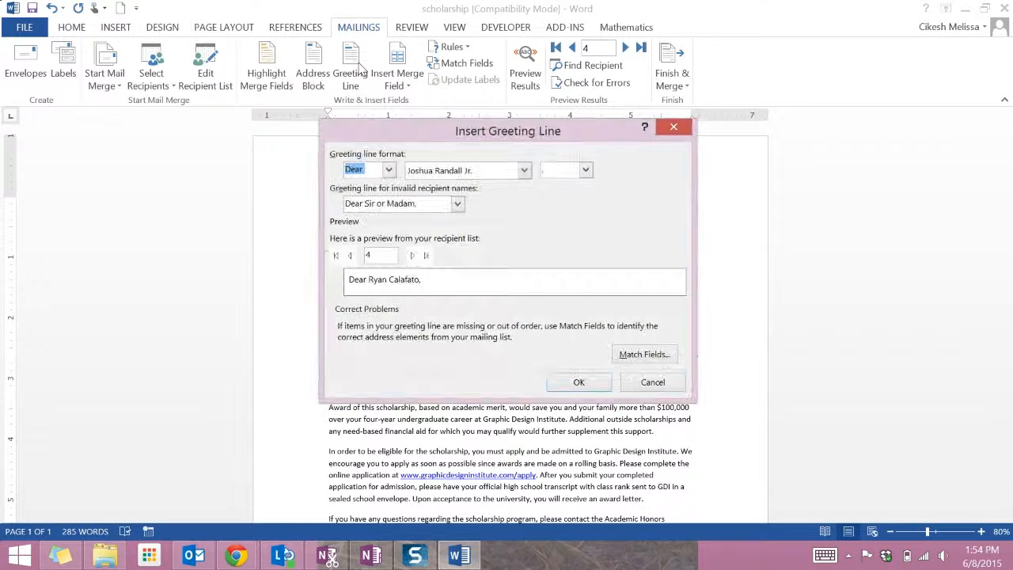
pyautogui.click(522, 170)
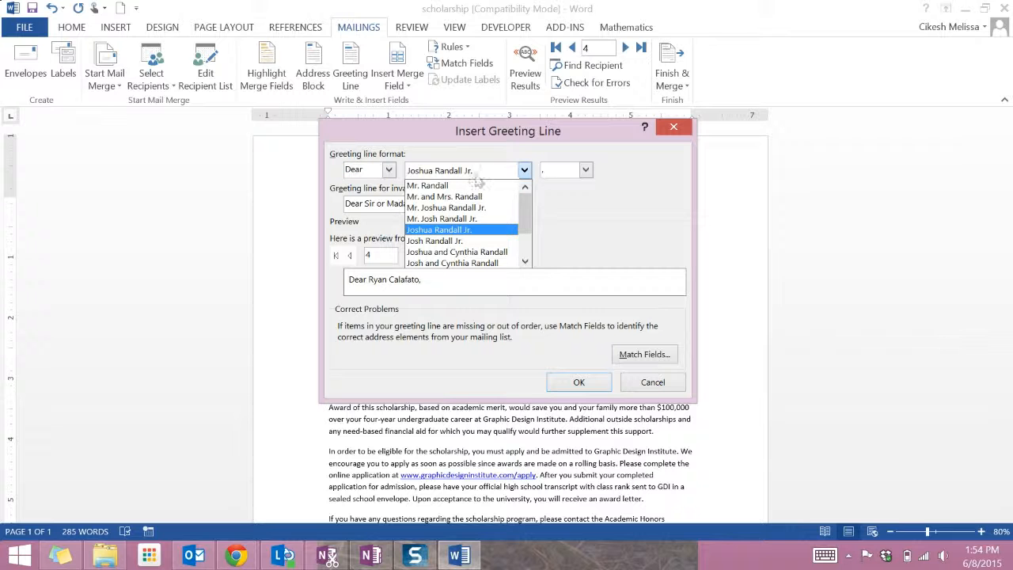
pyautogui.click(475, 190)
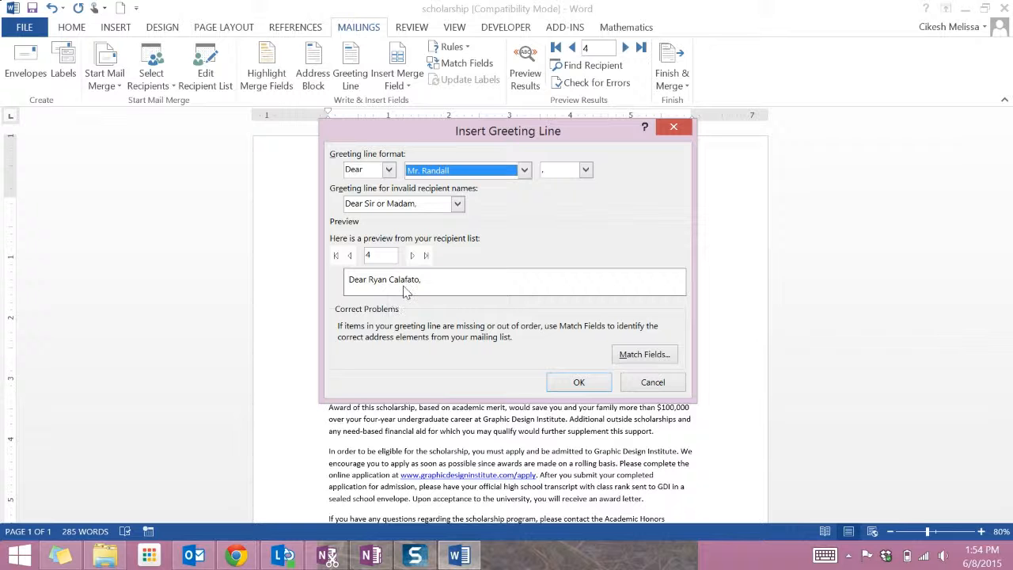
pyautogui.click(442, 205)
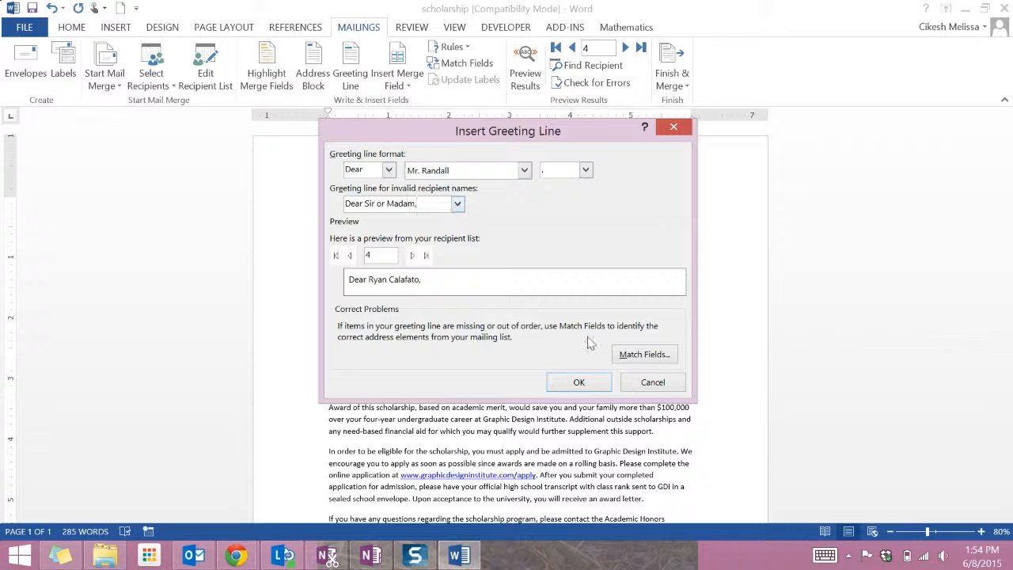
pyautogui.click(579, 382)
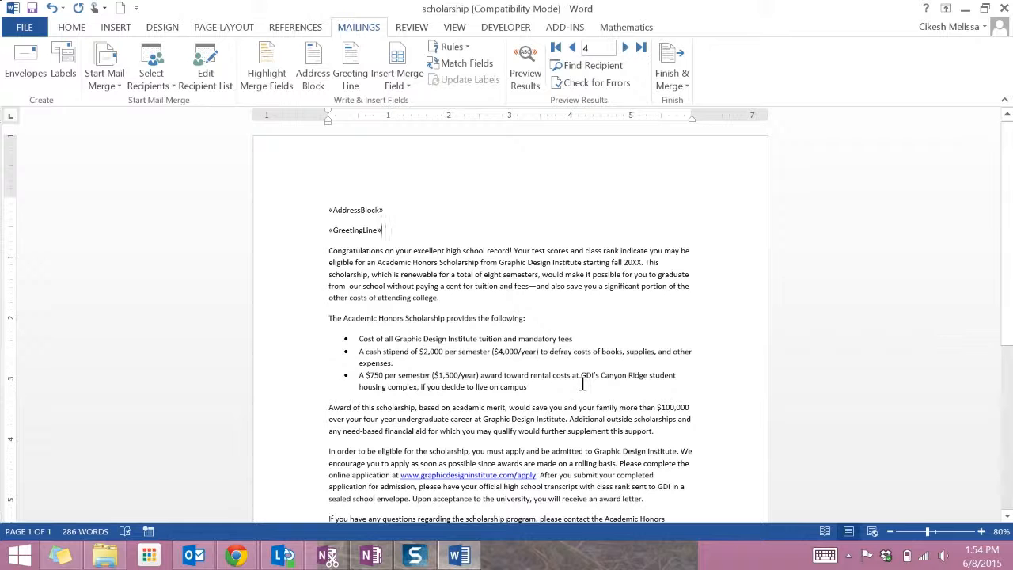
# Step: Preview the merged results in the letter after checking the available merge fields
pyautogui.scroll(-3, 582, 384)
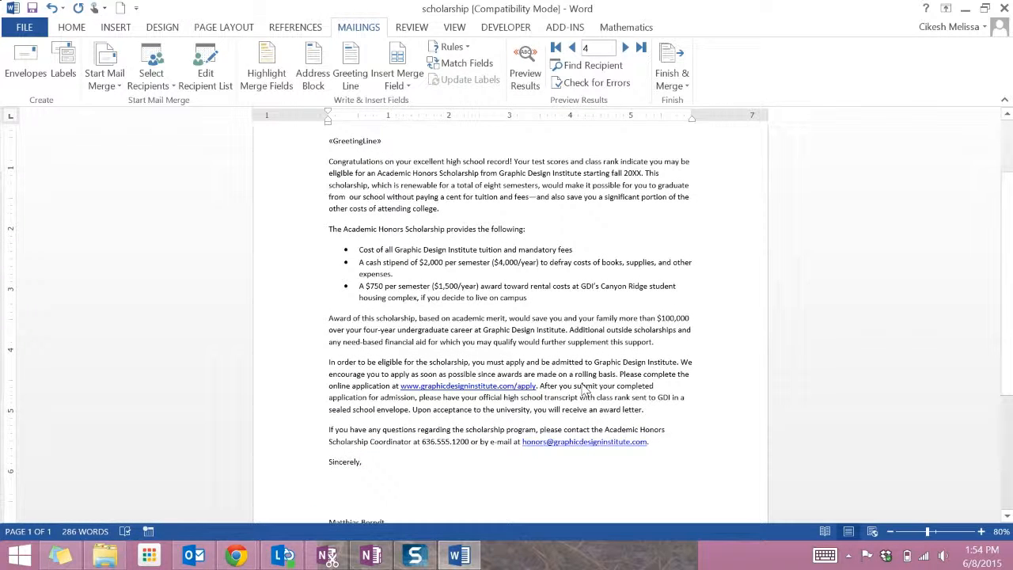
pyautogui.scroll(-4, 582, 388)
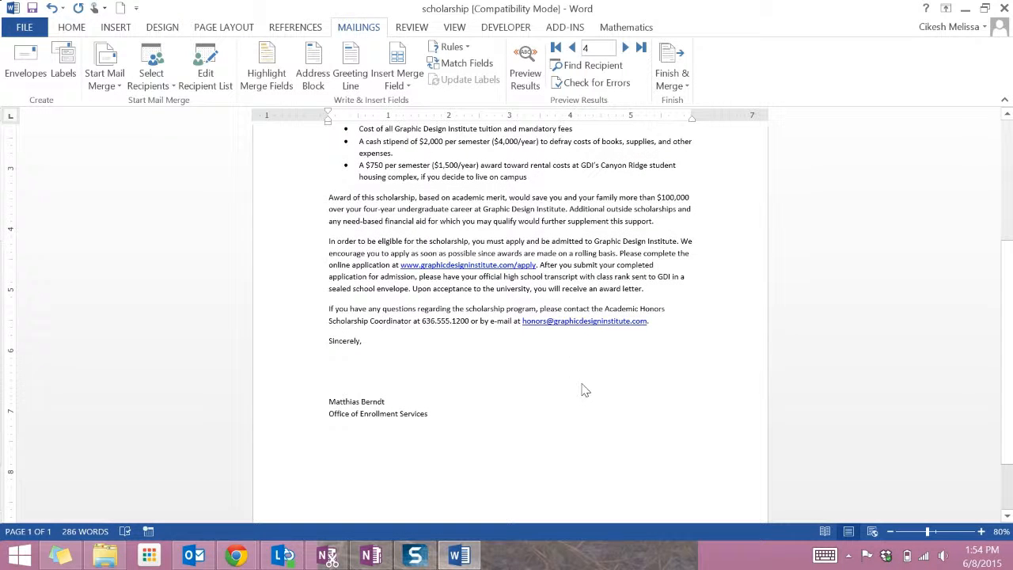
pyautogui.click(393, 82)
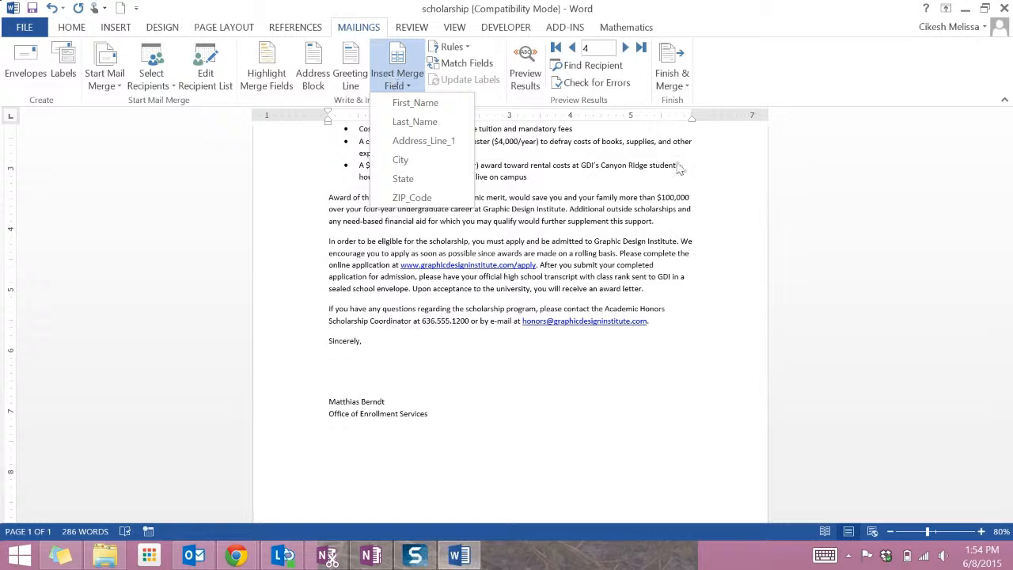
pyautogui.click(593, 403)
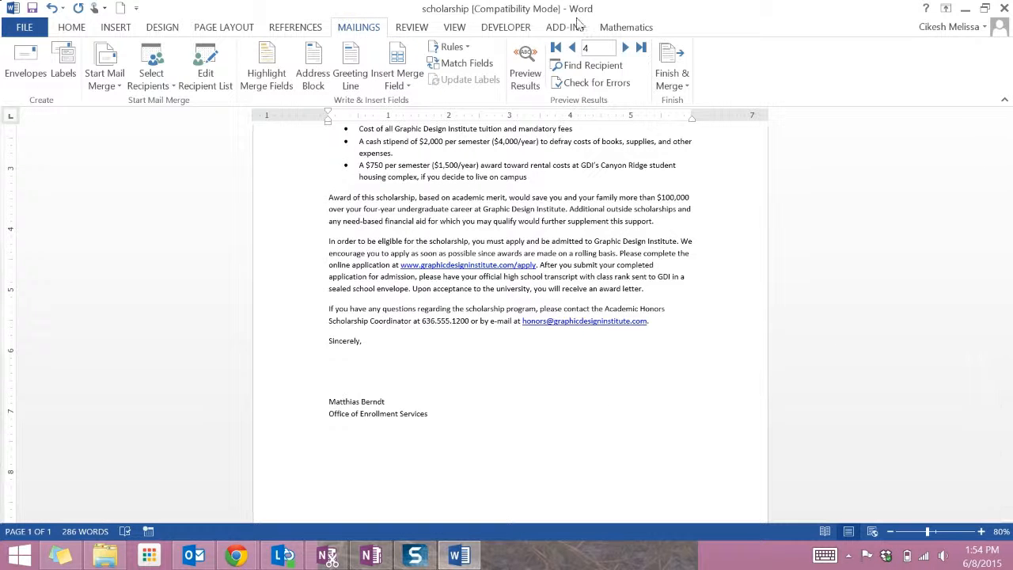
pyautogui.click(530, 83)
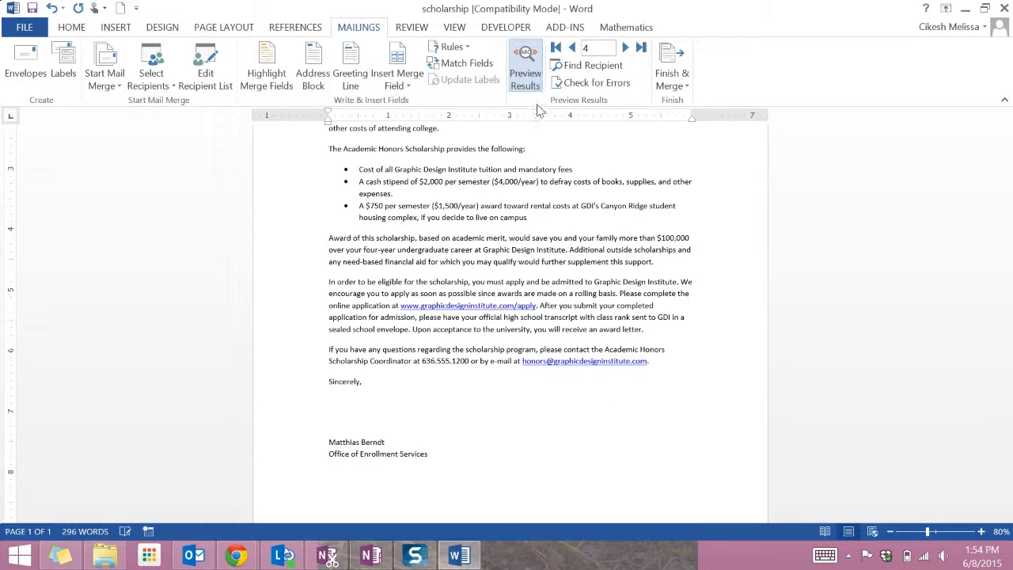
pyautogui.scroll(4, 571, 242)
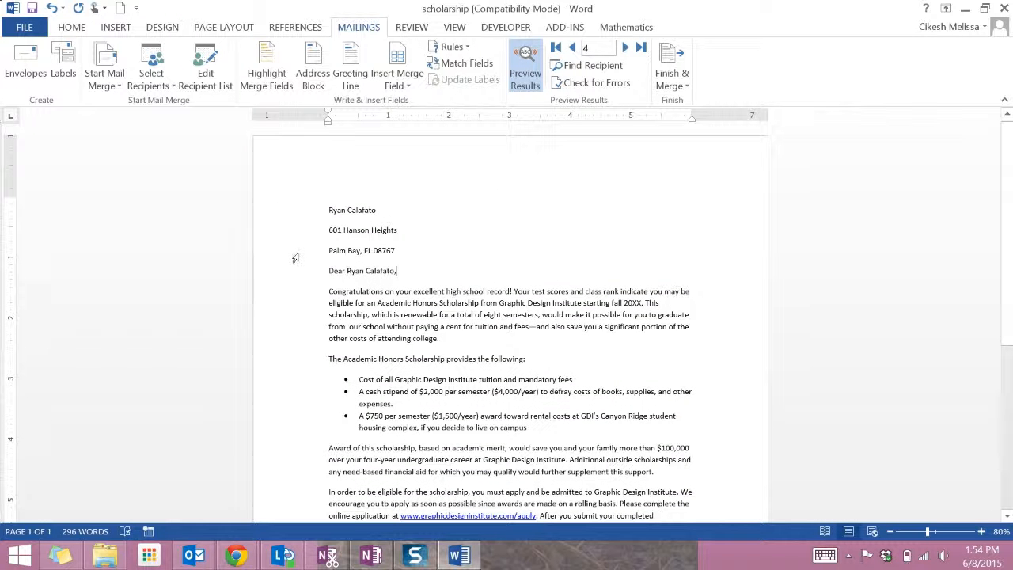
# Step: Remove the space before paragraphs in the three address block lines
pyautogui.moveTo(289, 218); pyautogui.dragTo(287, 249)
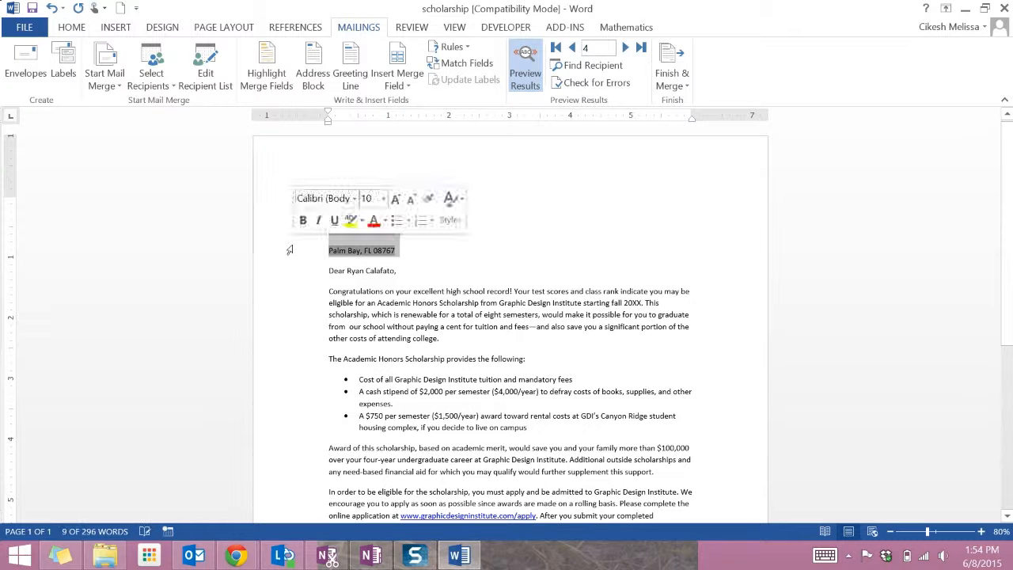
pyautogui.click(64, 30)
pyautogui.click(381, 77)
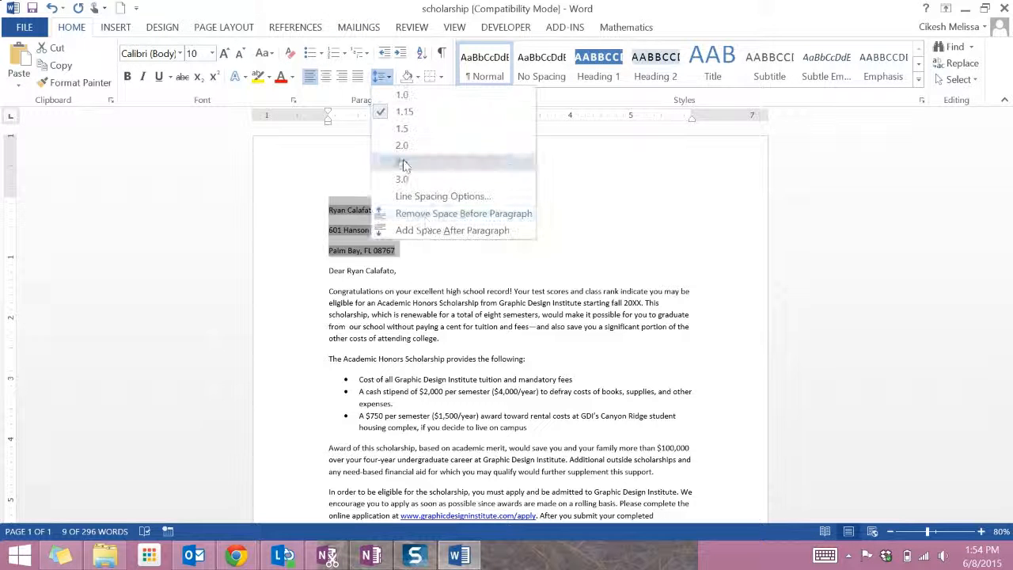
pyautogui.click(385, 210)
pyautogui.click(512, 328)
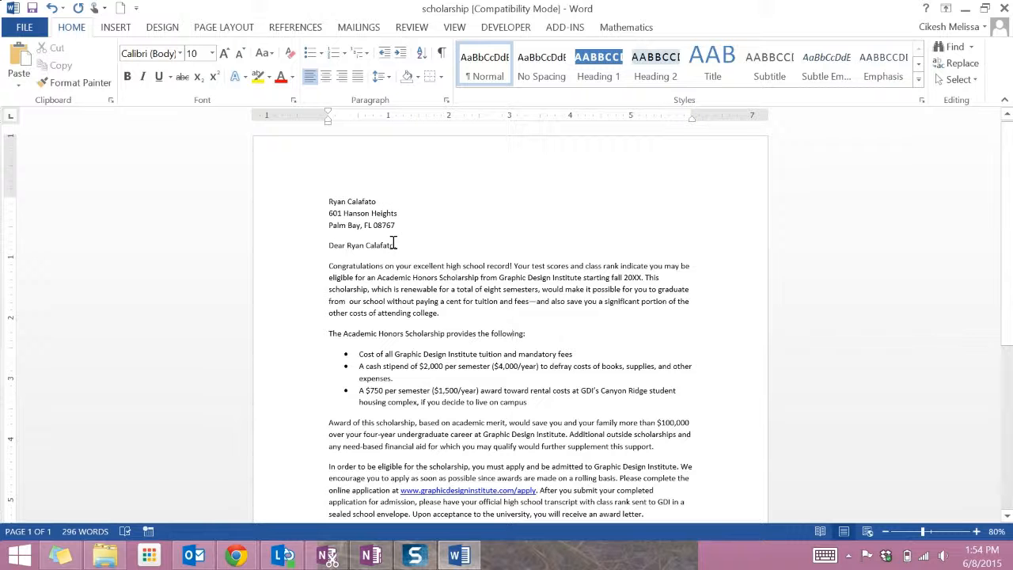
# Step: Step forward through the previewed recipient records
pyautogui.click(360, 28)
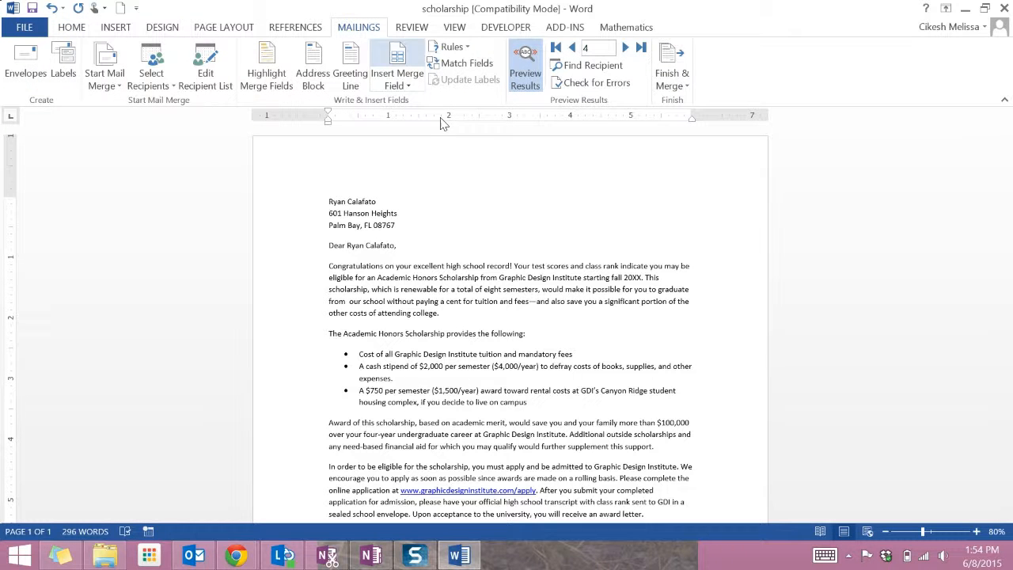
pyautogui.click(625, 49)
pyautogui.click(626, 48)
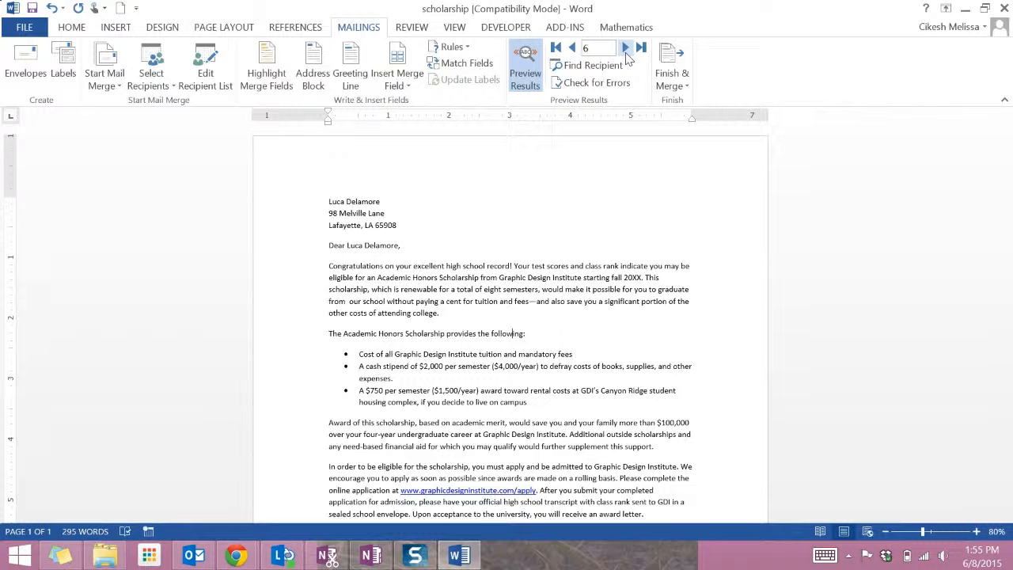
pyautogui.click(626, 49)
pyautogui.click(625, 49)
pyautogui.click(626, 49)
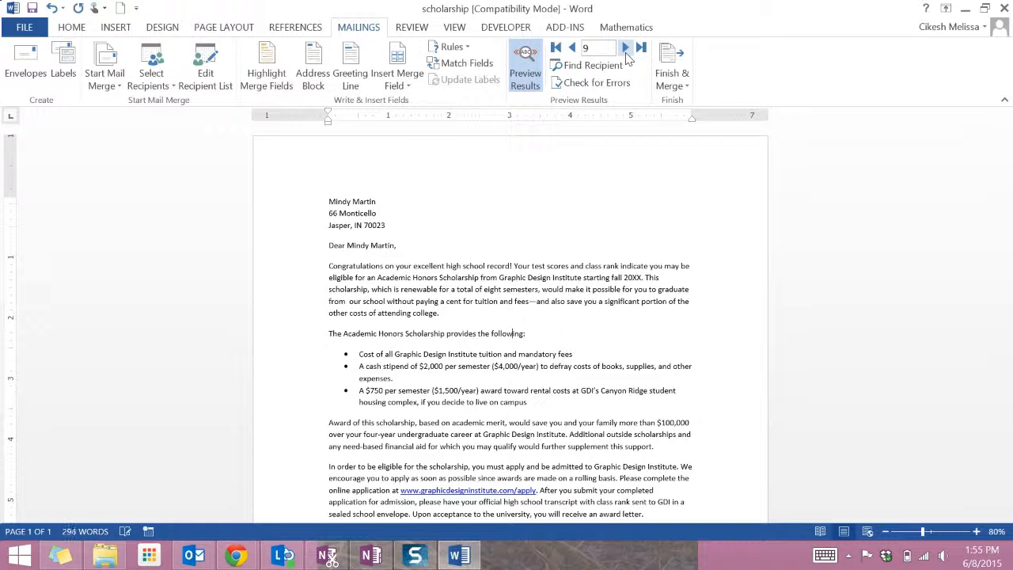
# Step: Finish the merge by editing individual documents for all records in a new document
pyautogui.click(671, 71)
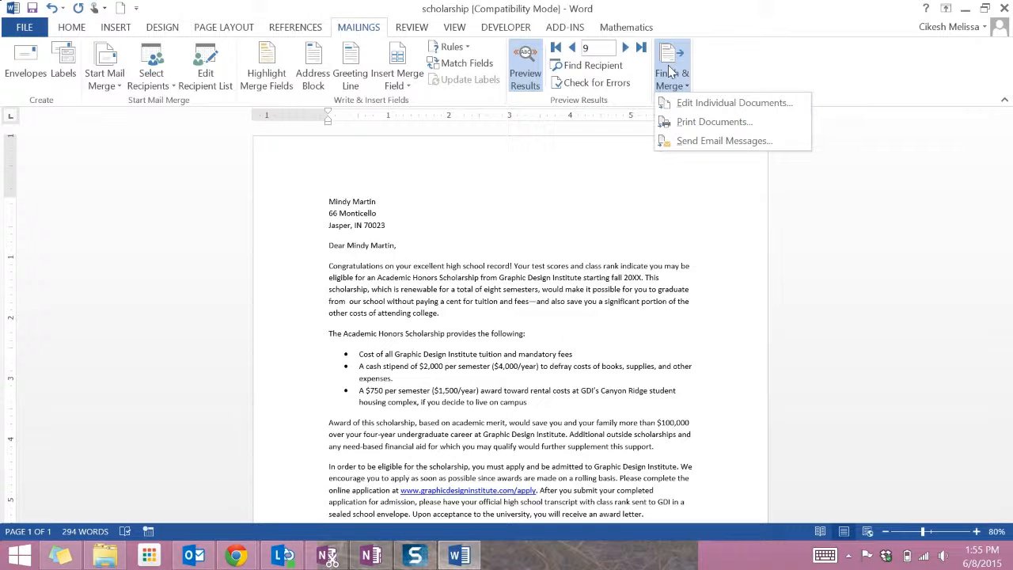
pyautogui.click(689, 104)
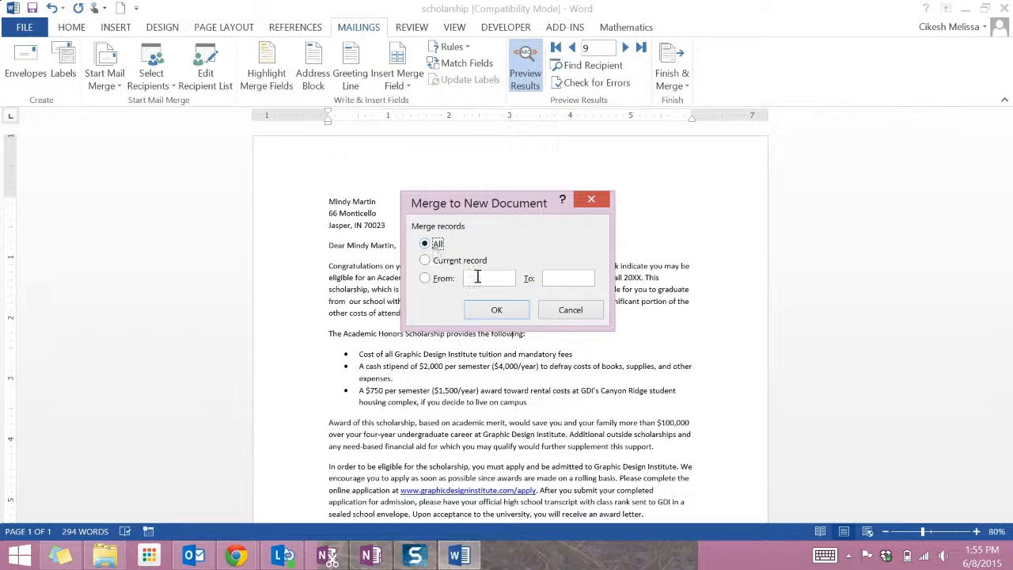
pyautogui.click(495, 310)
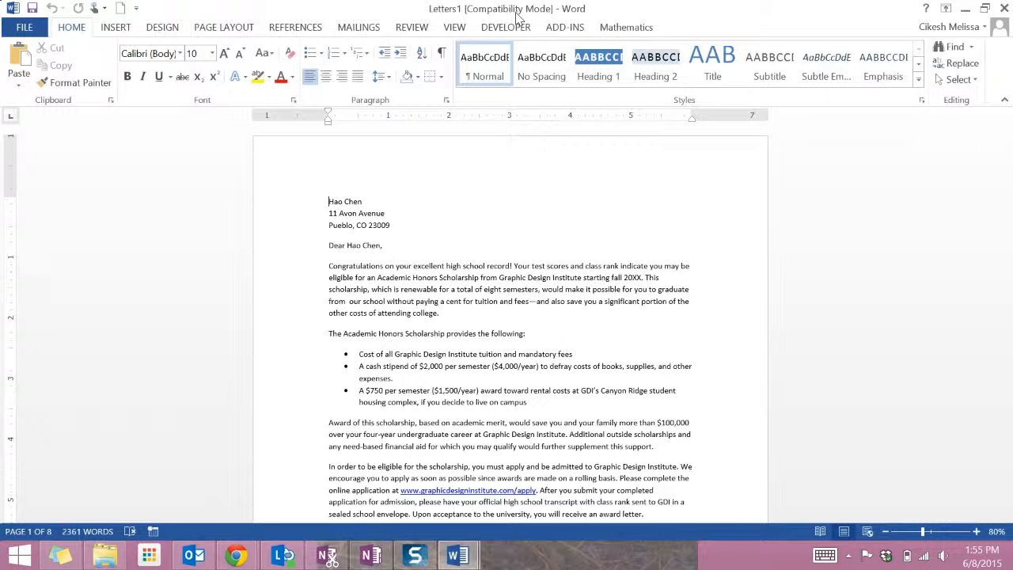
# Step: View the merged letters document and the main letter side by side
pyautogui.click(458, 29)
pyautogui.click(546, 47)
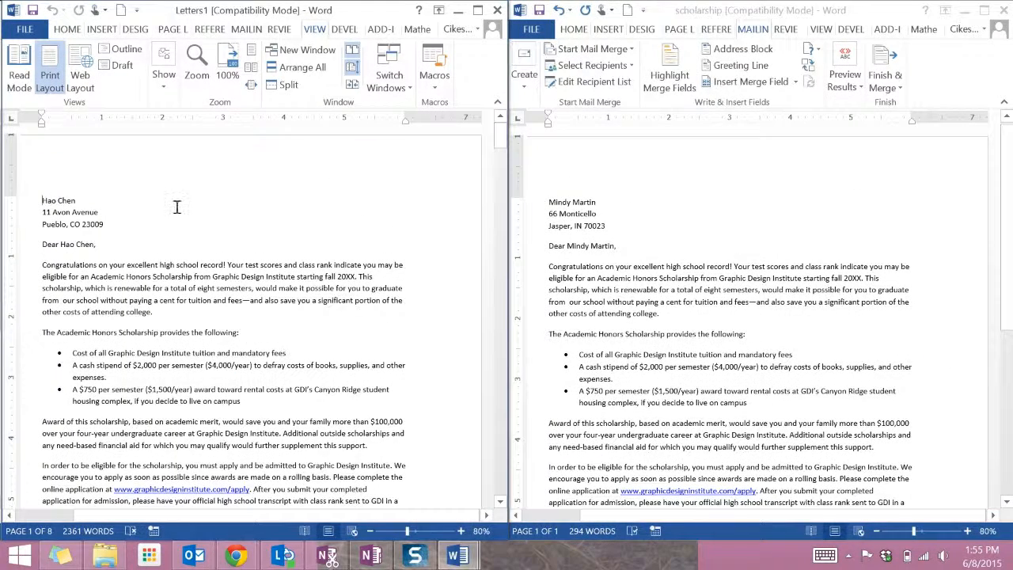
pyautogui.click(778, 283)
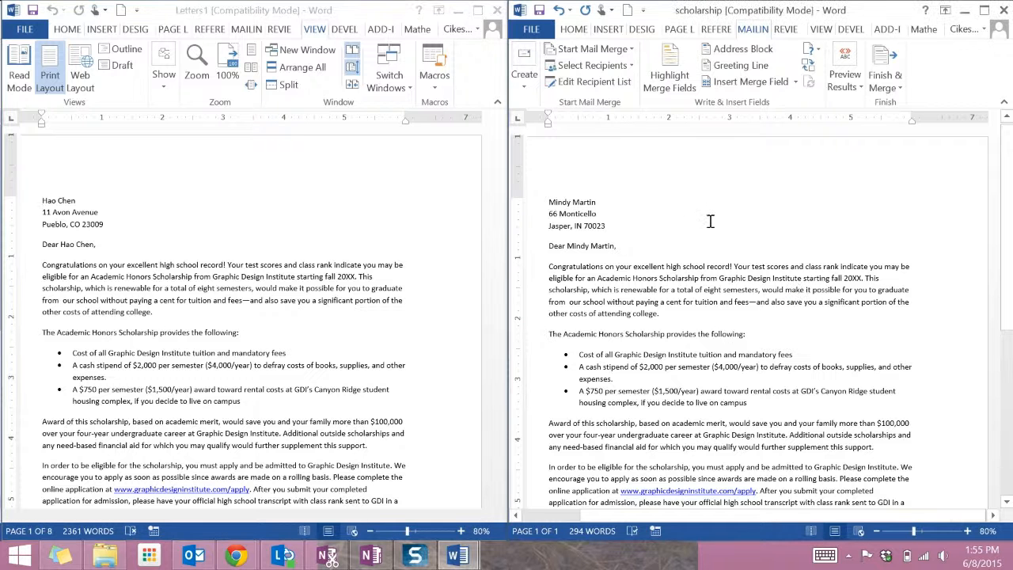
# Step: Turn off the merge results preview in the main letter
pyautogui.click(885, 75)
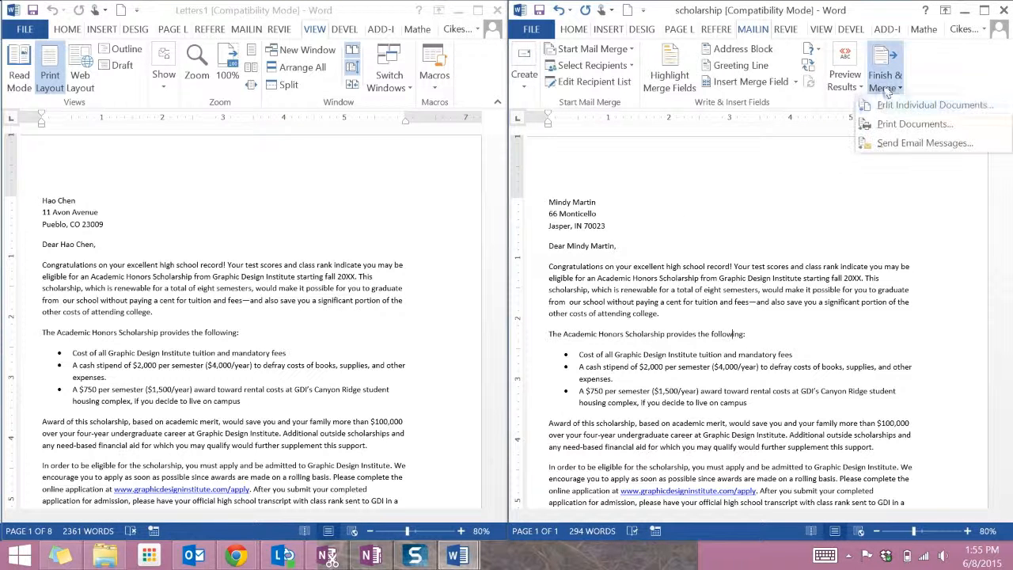
pyautogui.click(846, 76)
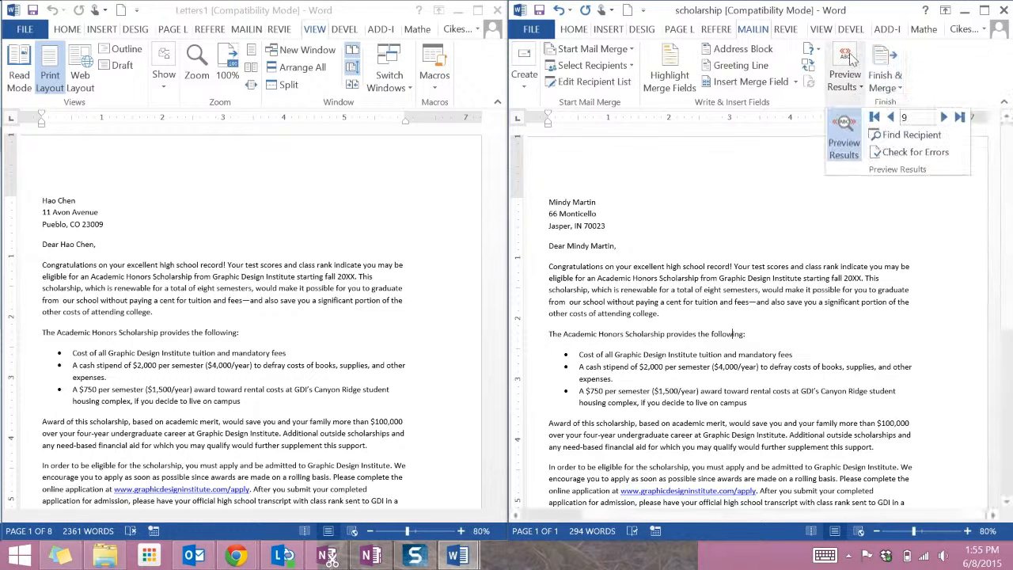
pyautogui.click(844, 143)
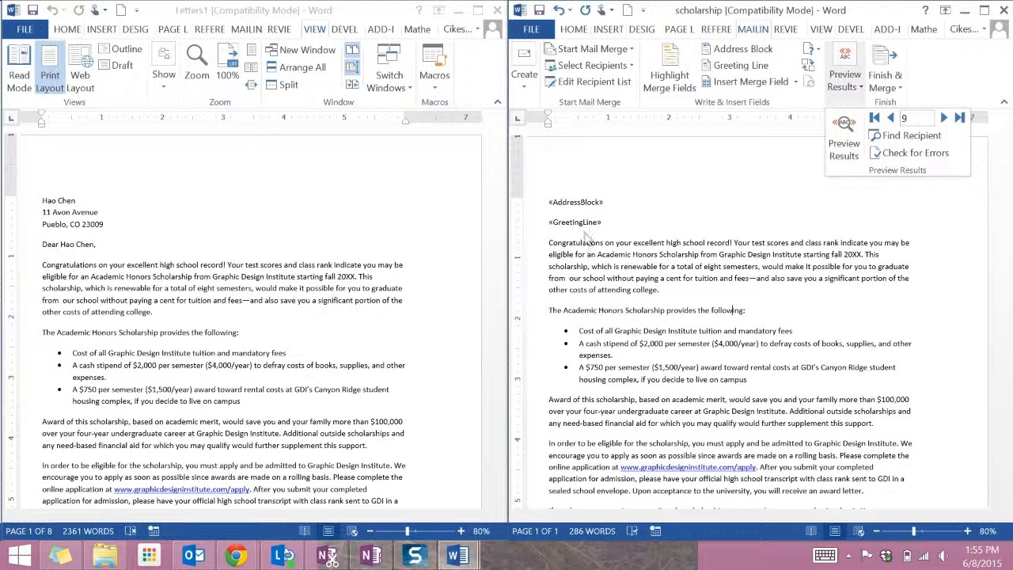
# Step: Scroll through the individual letters in the merged document
pyautogui.click(162, 358)
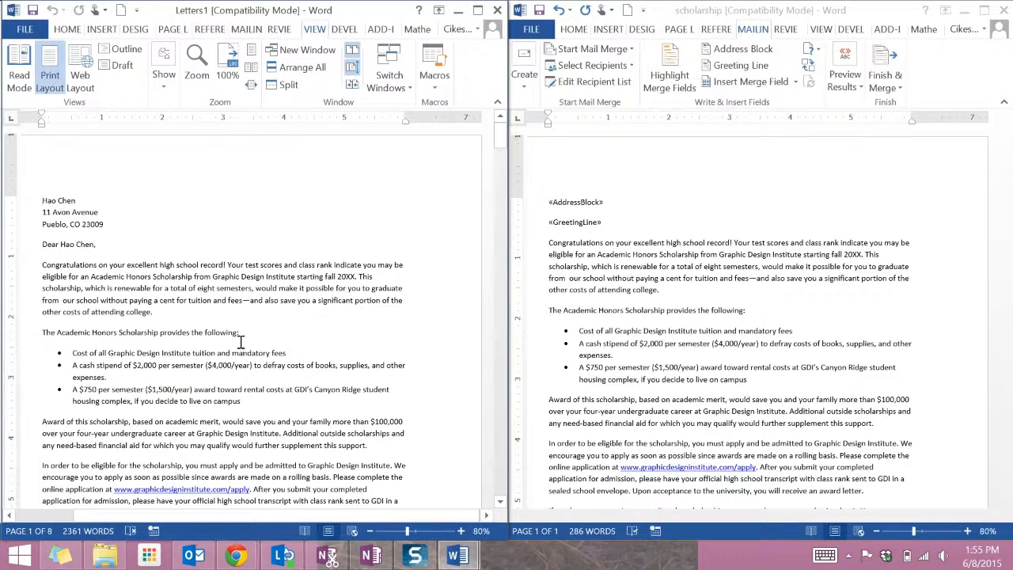
pyautogui.scroll(-20, 242, 342)
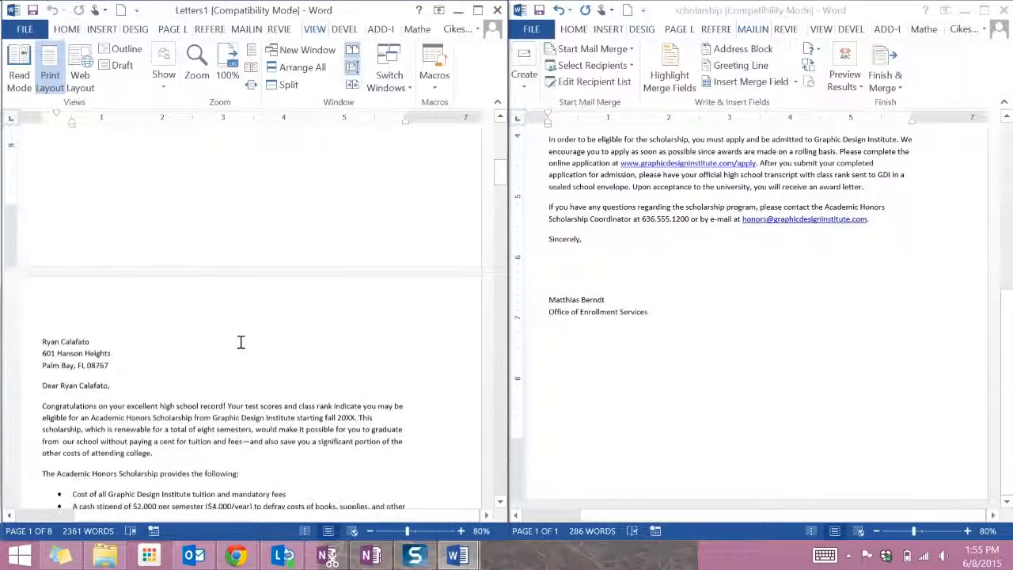
pyautogui.scroll(-18, 244, 349)
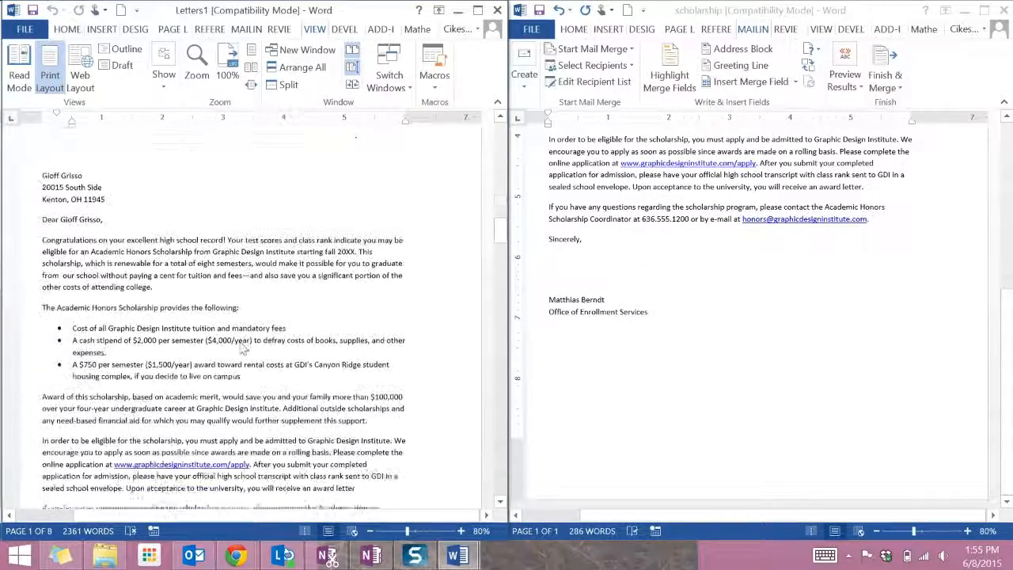